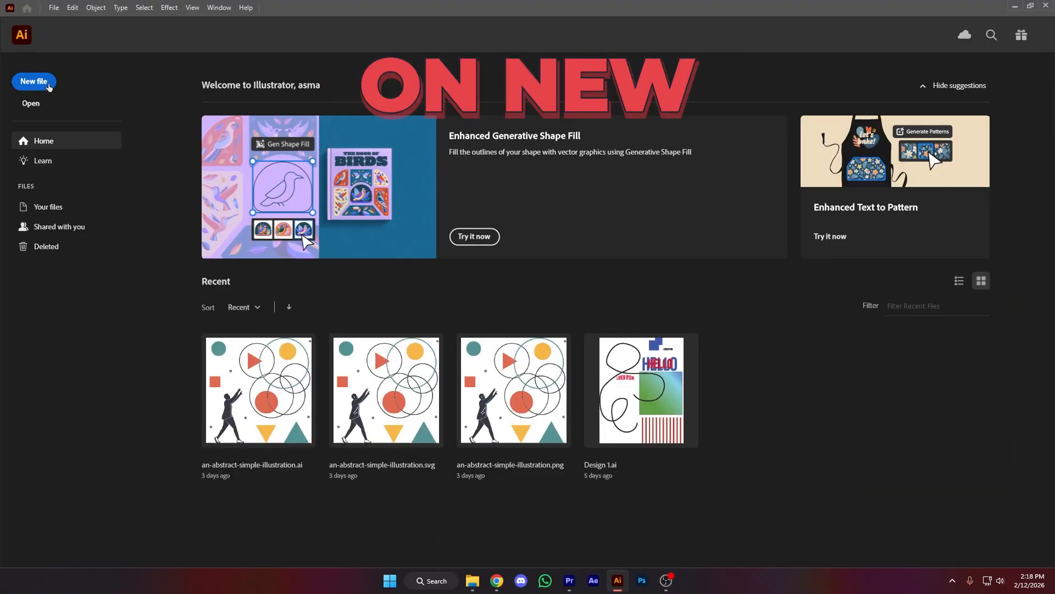
Start creating a new document.
left_click(49, 87)
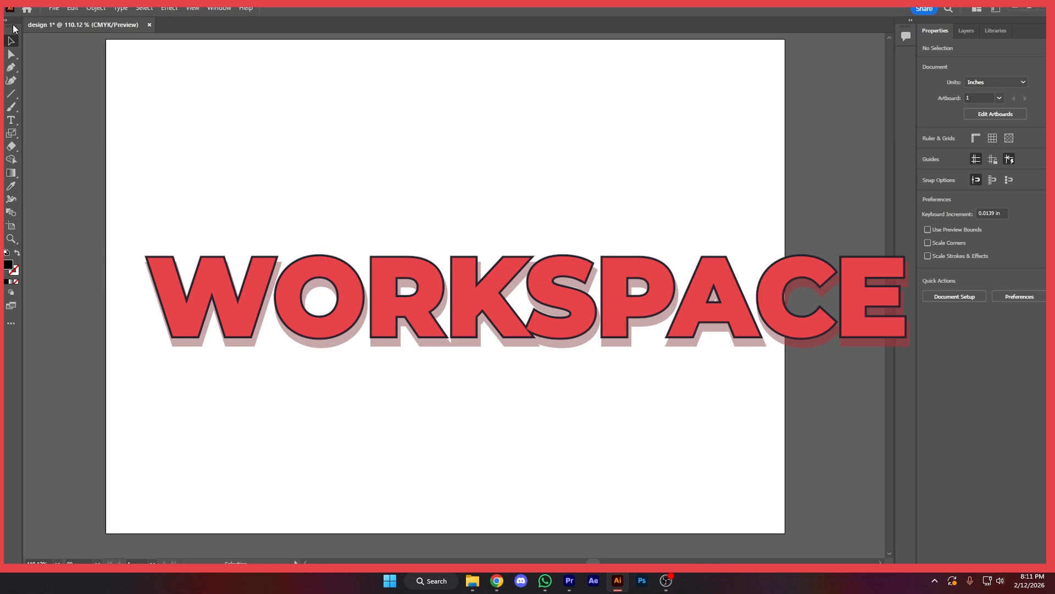
Move the toolbar and the Properties panel out of their docks and restore the layout by resetting the Essentials workspace.
left_click_drag(13, 25, 818, 52)
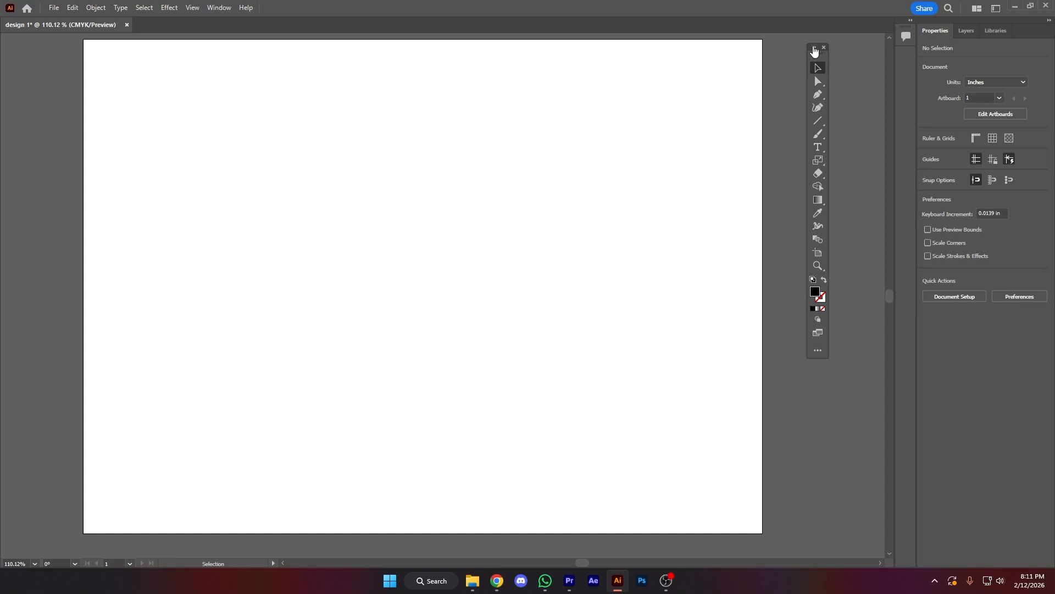
left_click_drag(822, 51, 598, 34)
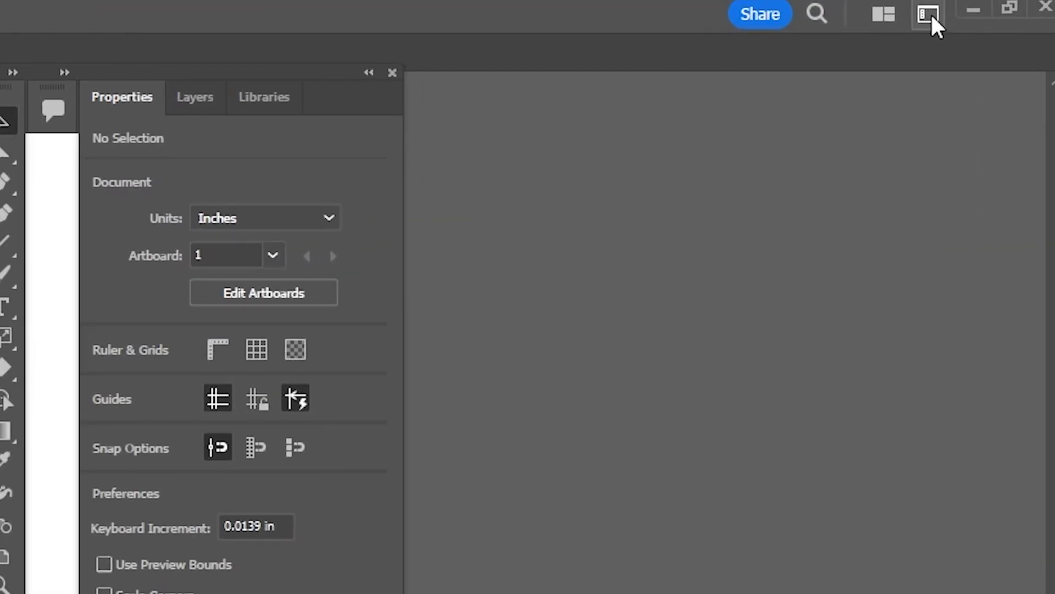
left_click(996, 9)
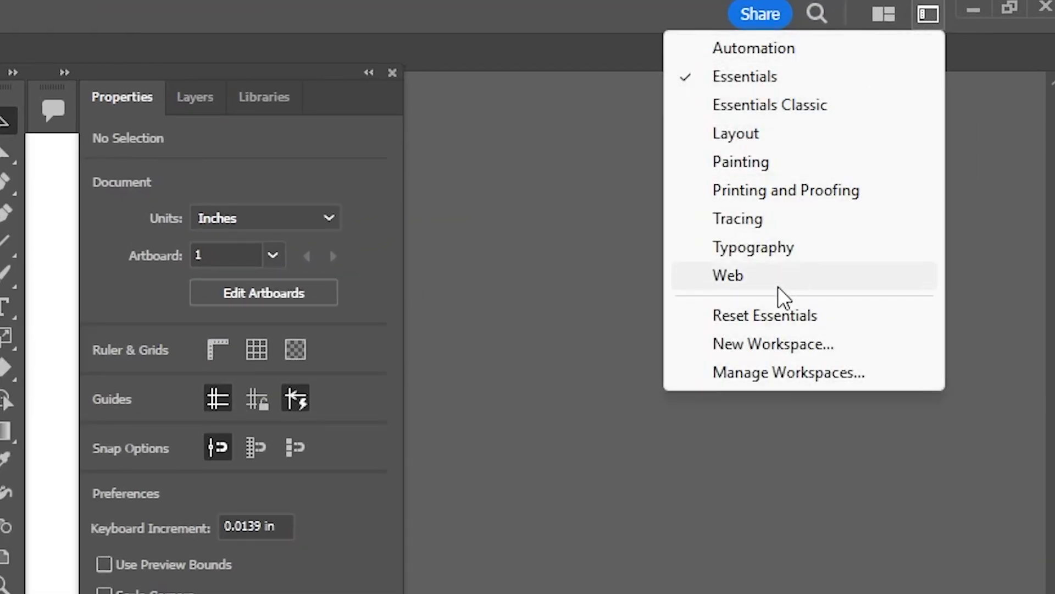
left_click(747, 317)
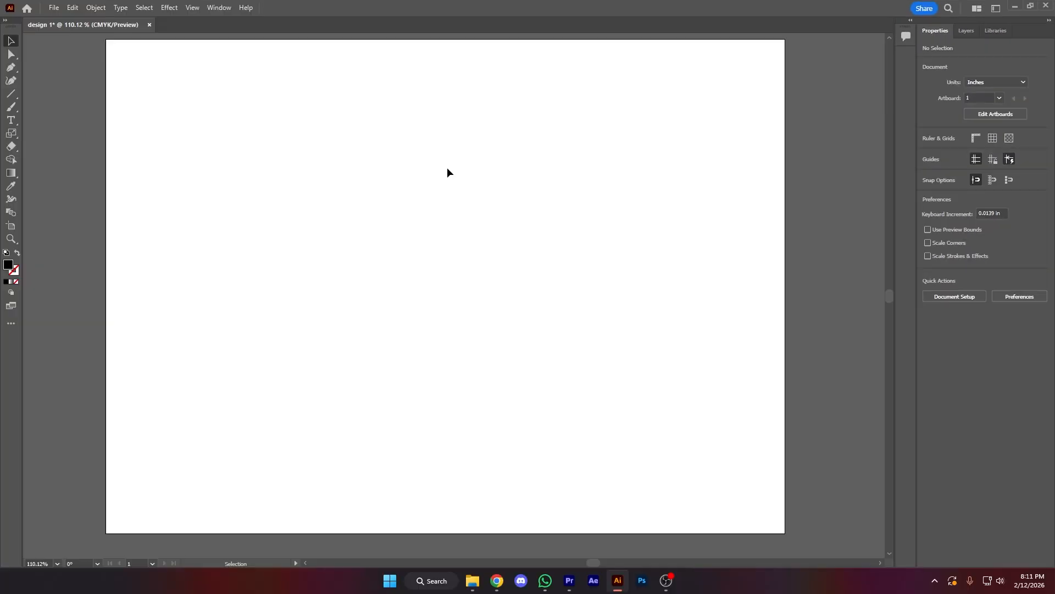
Switch the workspace to Essentials Classic.
left_click(996, 9)
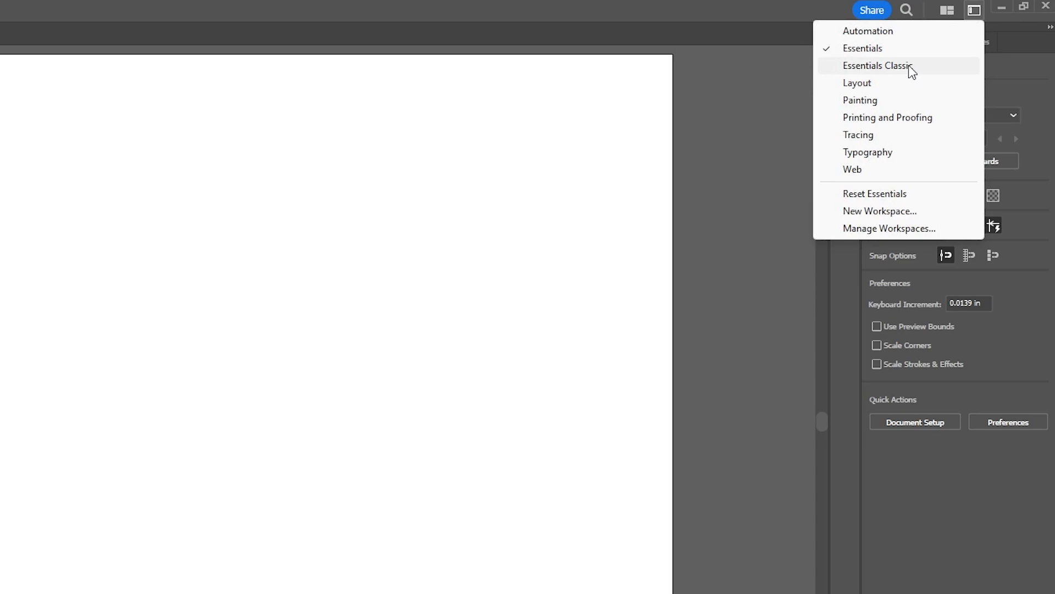
left_click(879, 87)
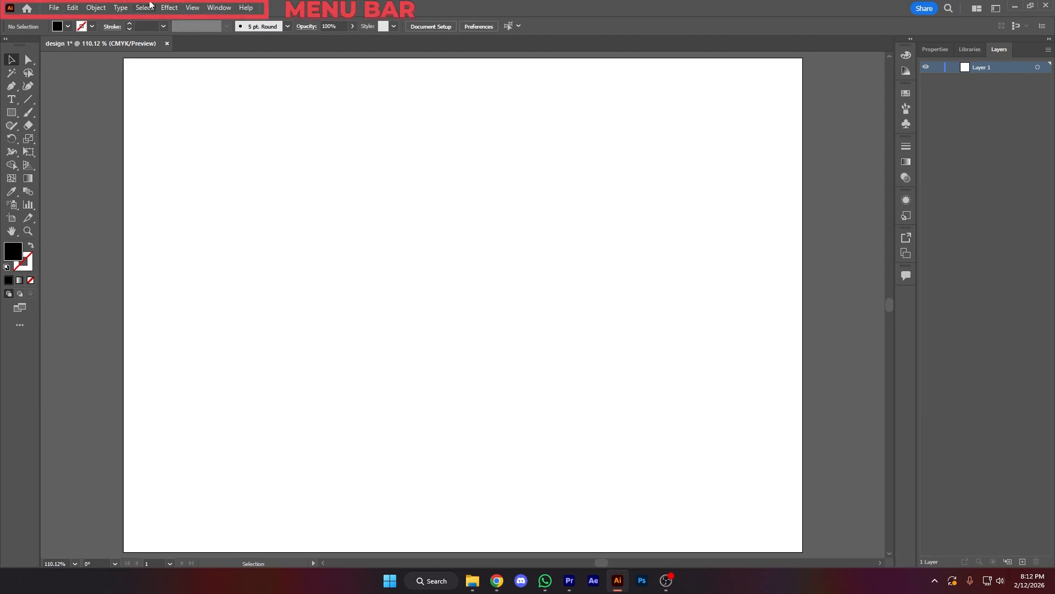
Examine the application's menu commands, the Type tool's options, and the document's properties and layers.
left_click(53, 9)
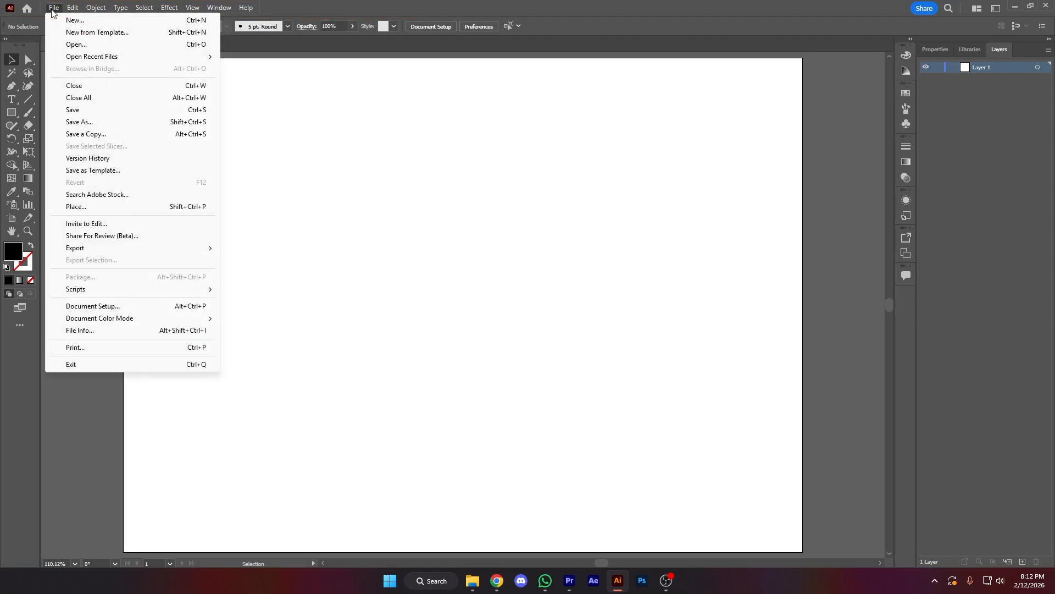
mouse_move(72, 9)
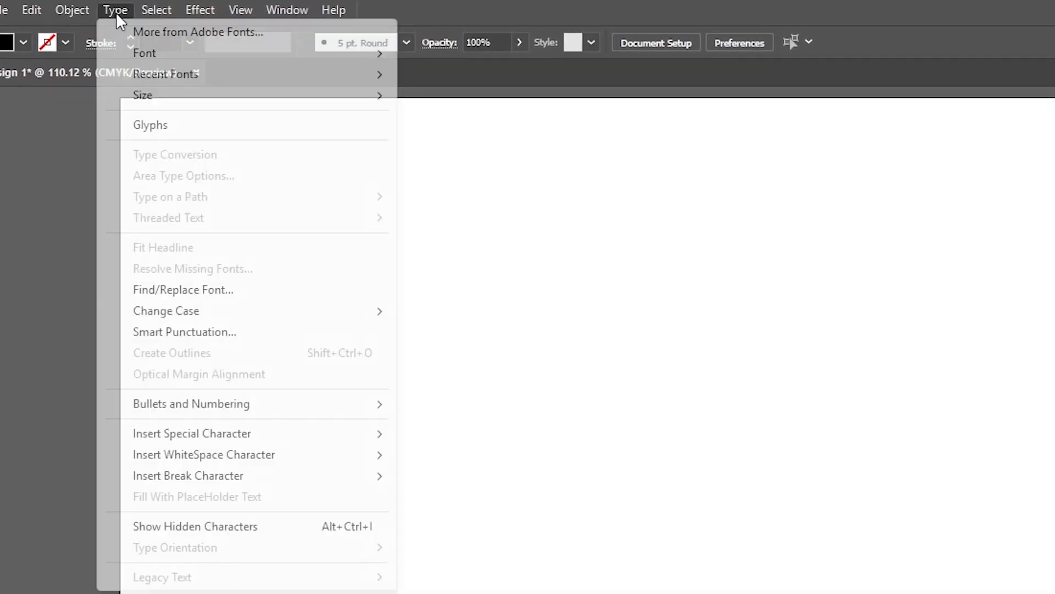
mouse_move(228, 11)
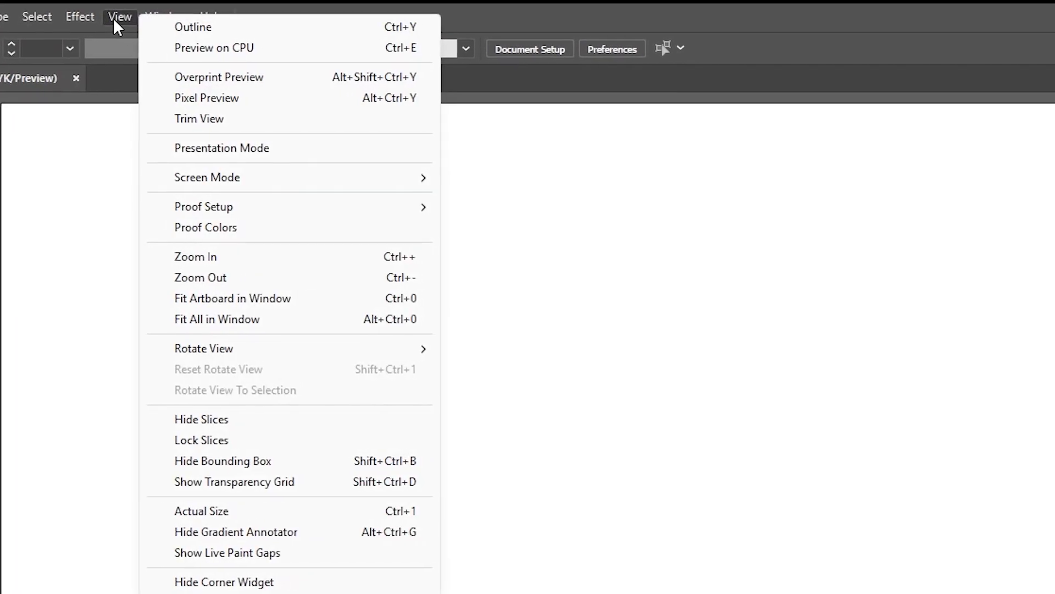
mouse_move(195, 24)
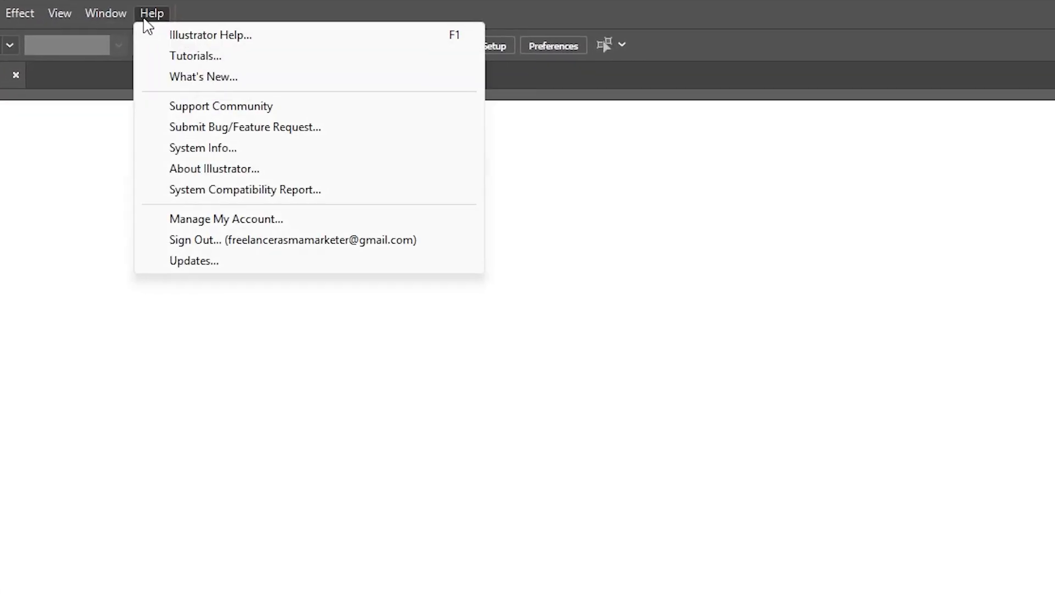
left_click(81, 94)
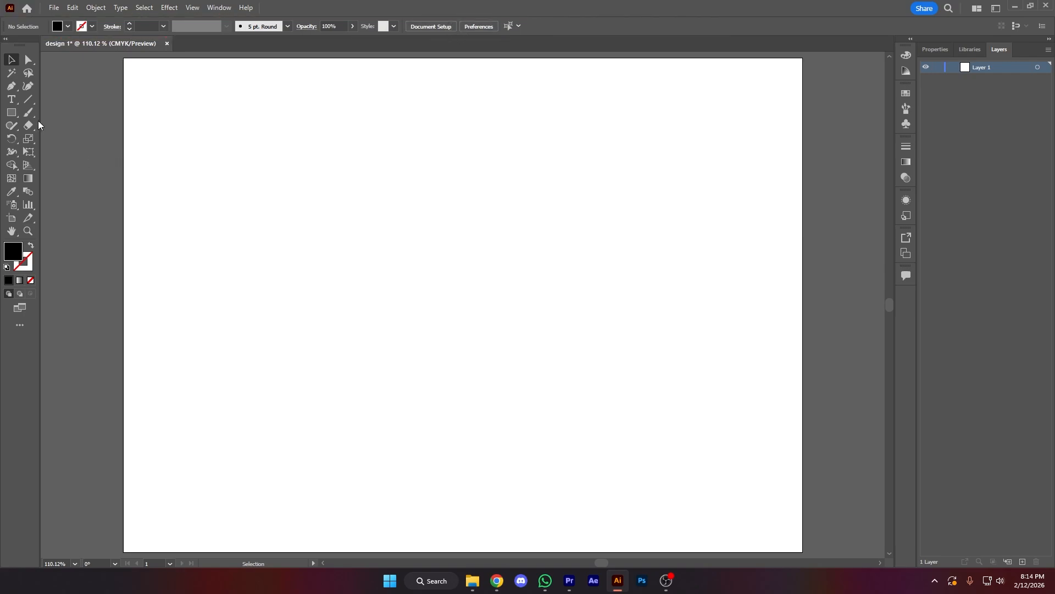
left_click(12, 105)
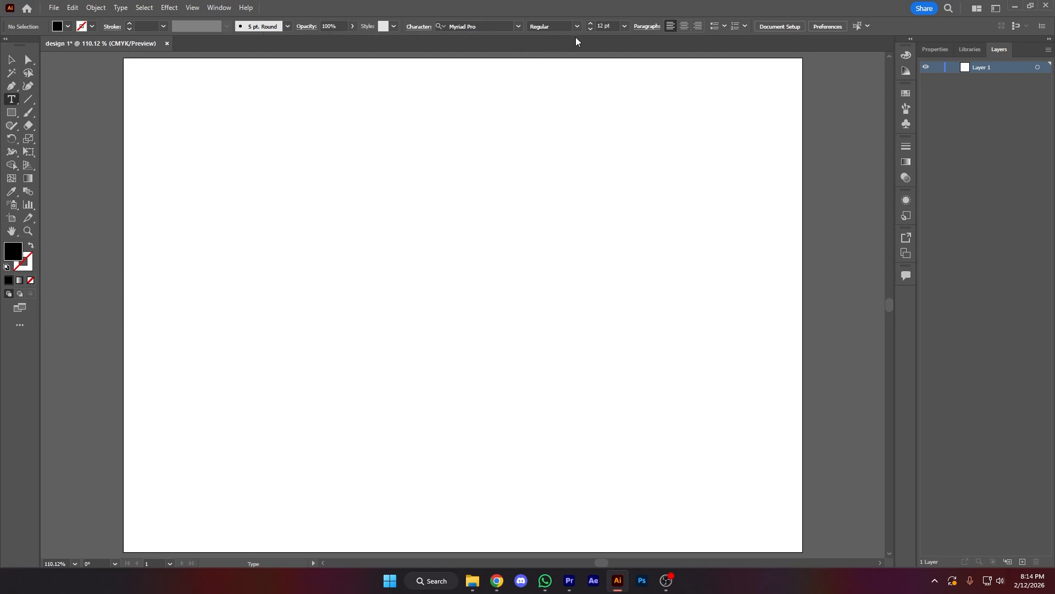
key("v")
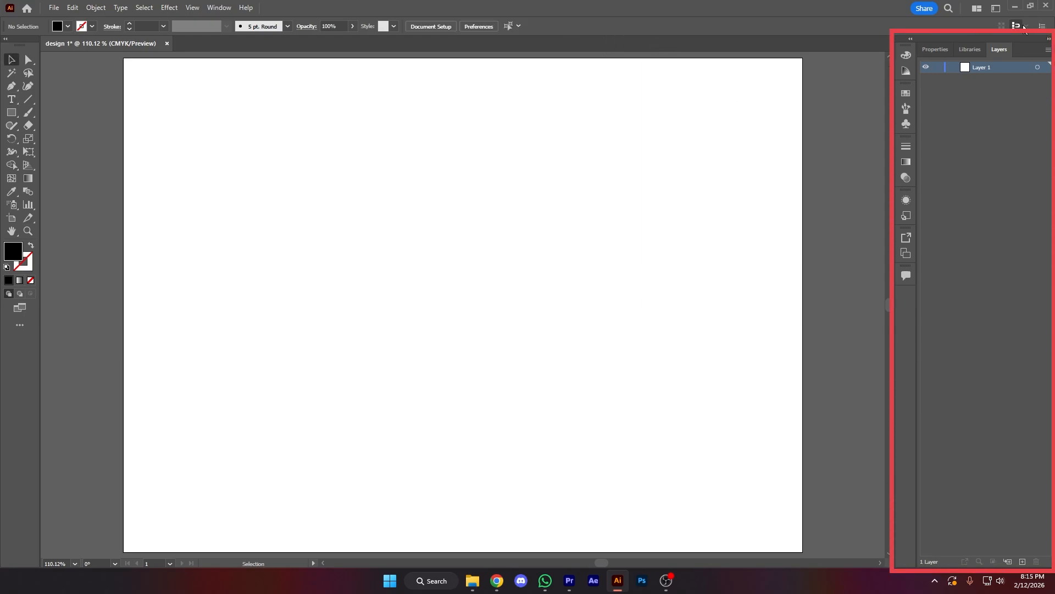
left_click(937, 52)
left_click(999, 49)
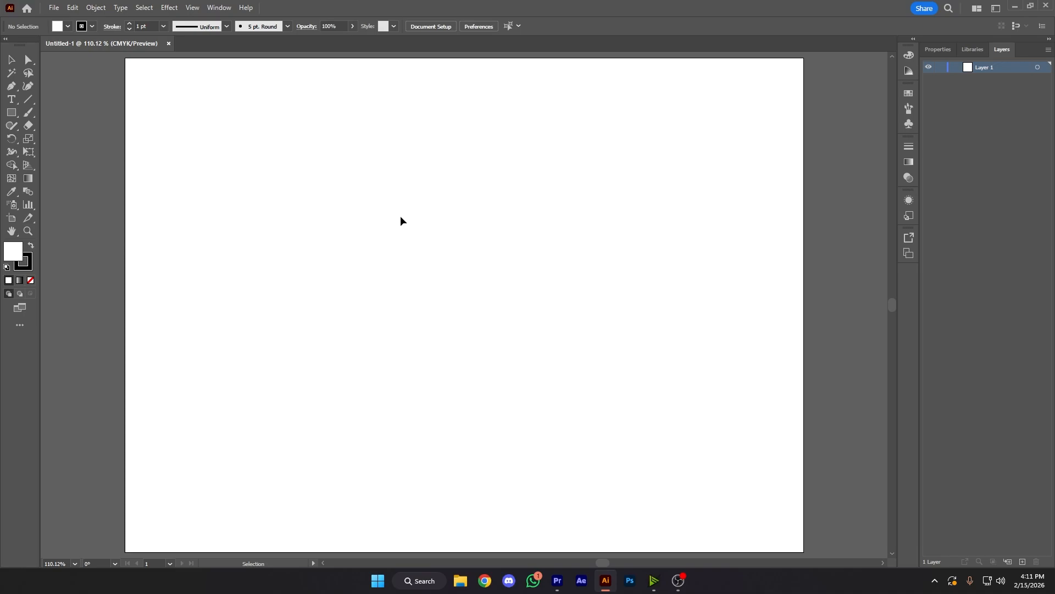
Scroll the view vertically and horizontally across the empty artboard and return to it.
scroll(380, 168, "down", 9)
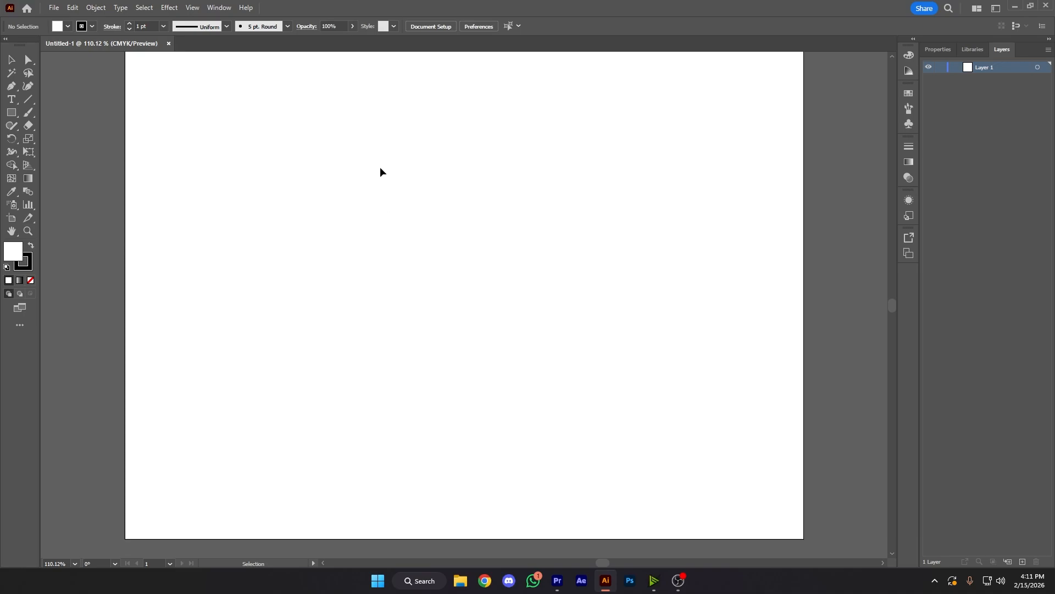
scroll(381, 170, "up", 16)
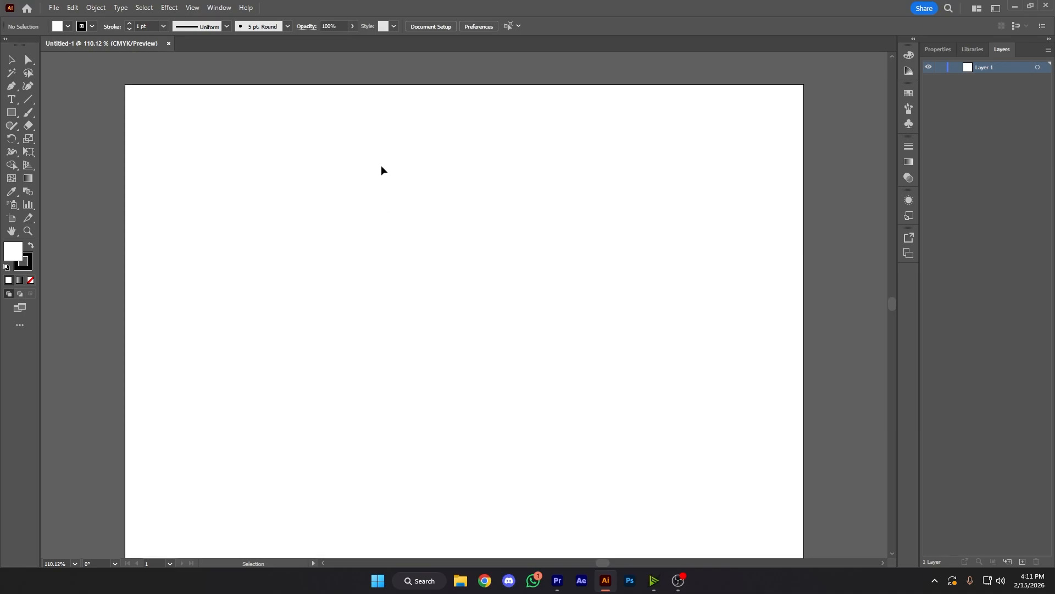
scroll(230, 180, "down", 7)
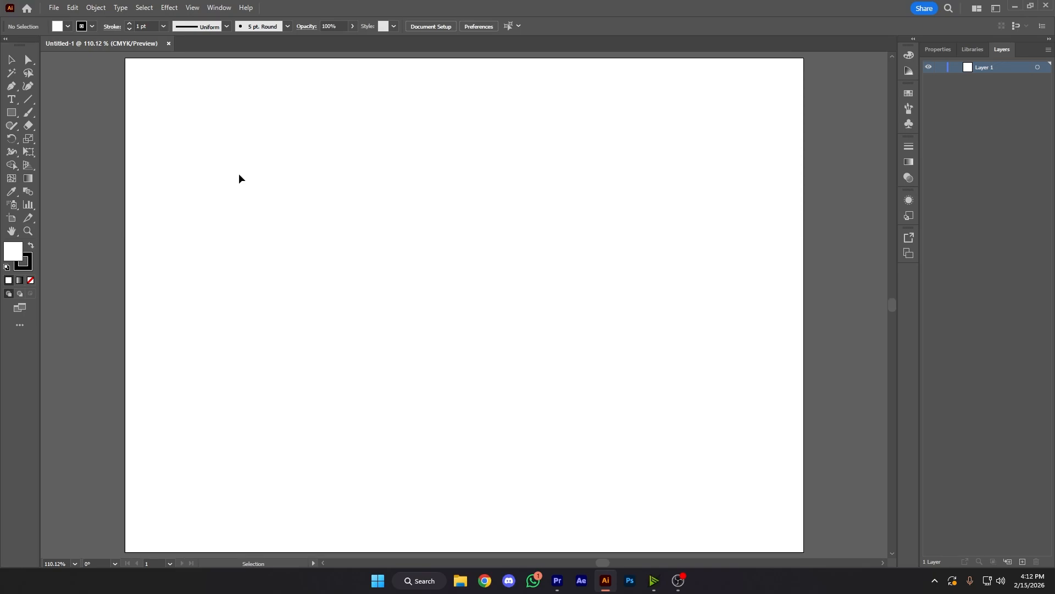
key("a")
scroll(239, 179, "right", 16)
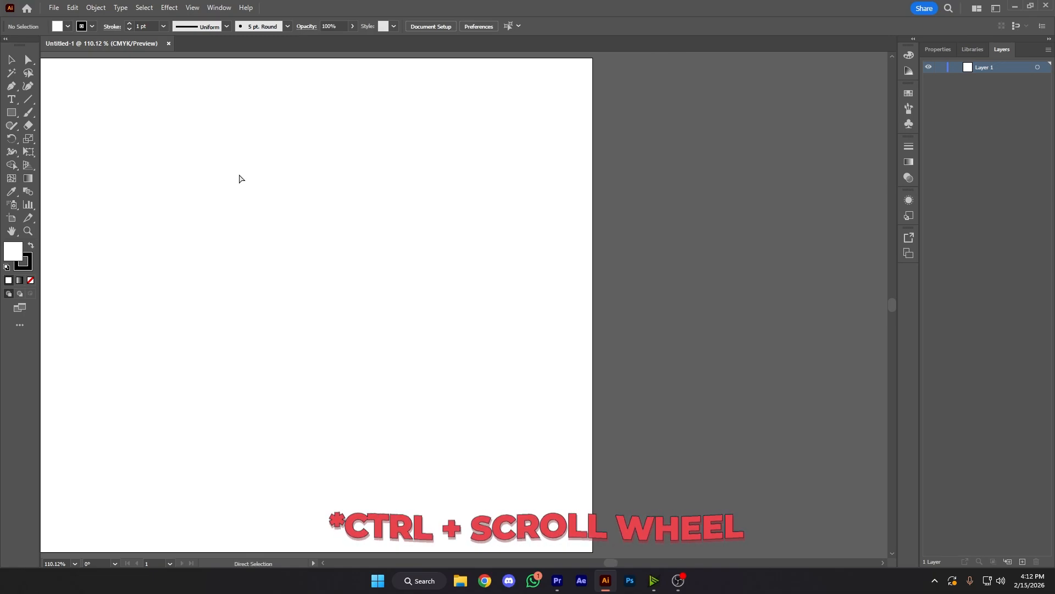
scroll(239, 179, "left", 20)
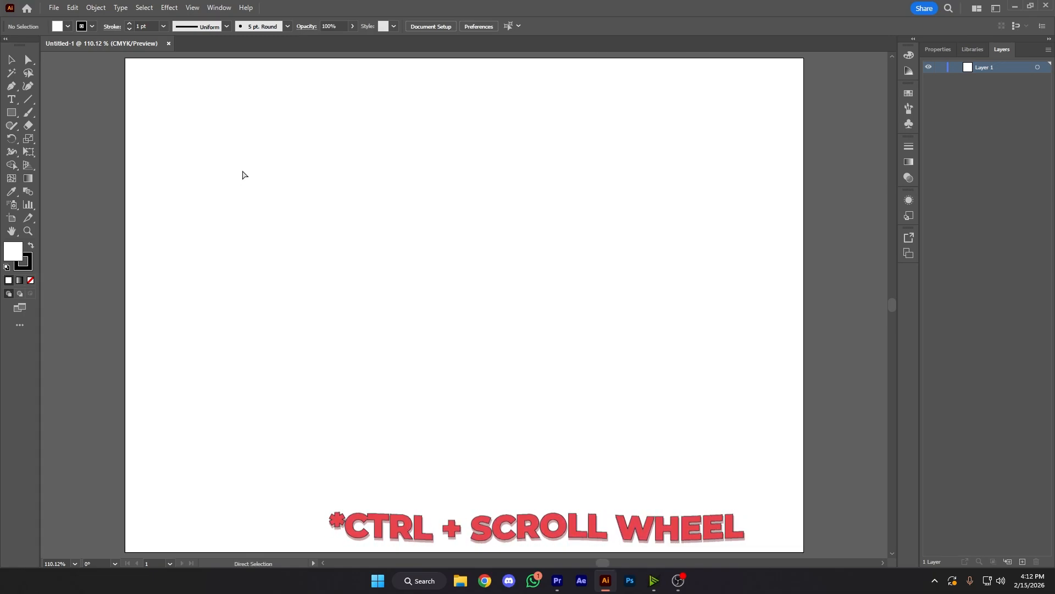
scroll(244, 173, "left", 16)
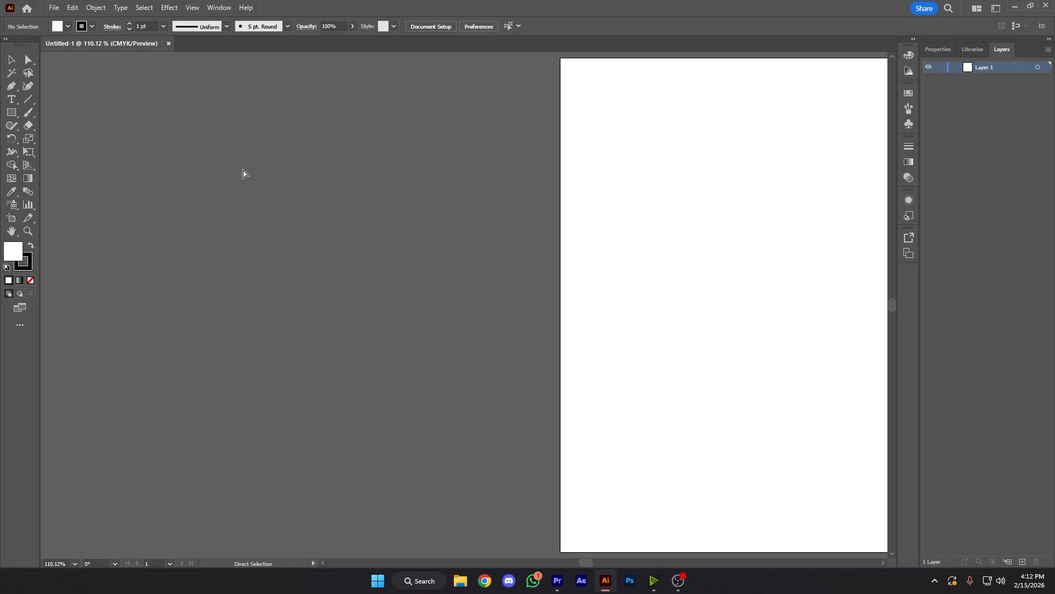
scroll(265, 199, "right", 20)
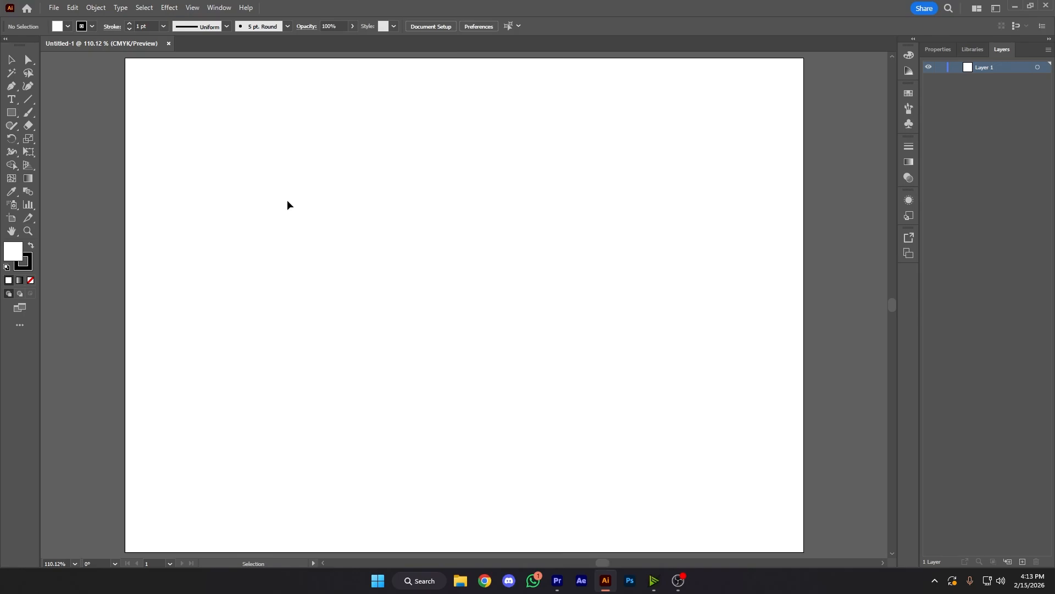
Pan the artboard with the Hand tool, and view it at 100%, at 150% and again at 100%.
key("h")
left_click_drag(320, 200, 273, 210)
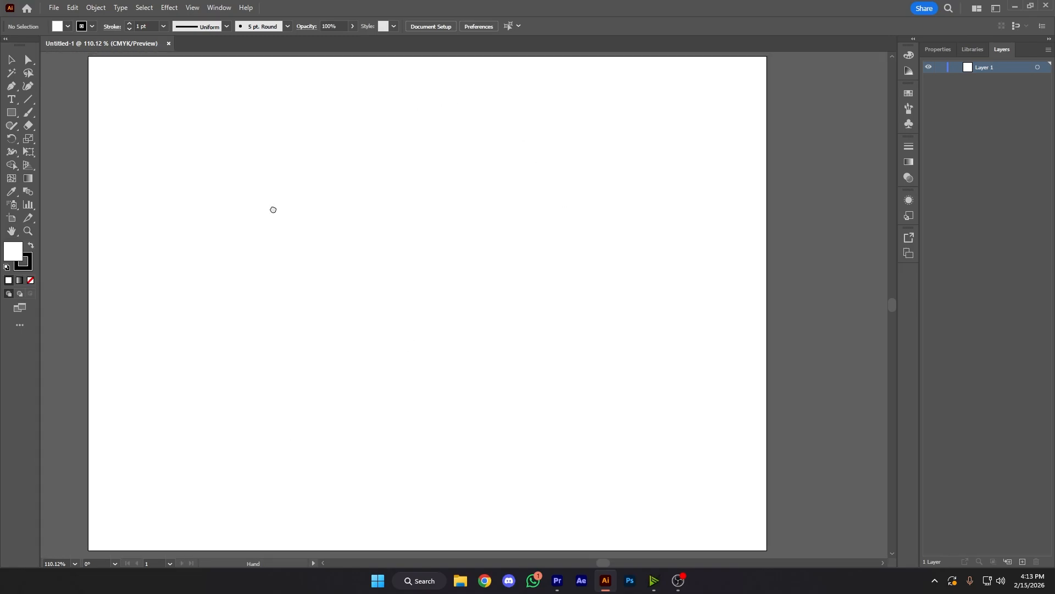
key("v")
key("ctrl+1")
key("a")
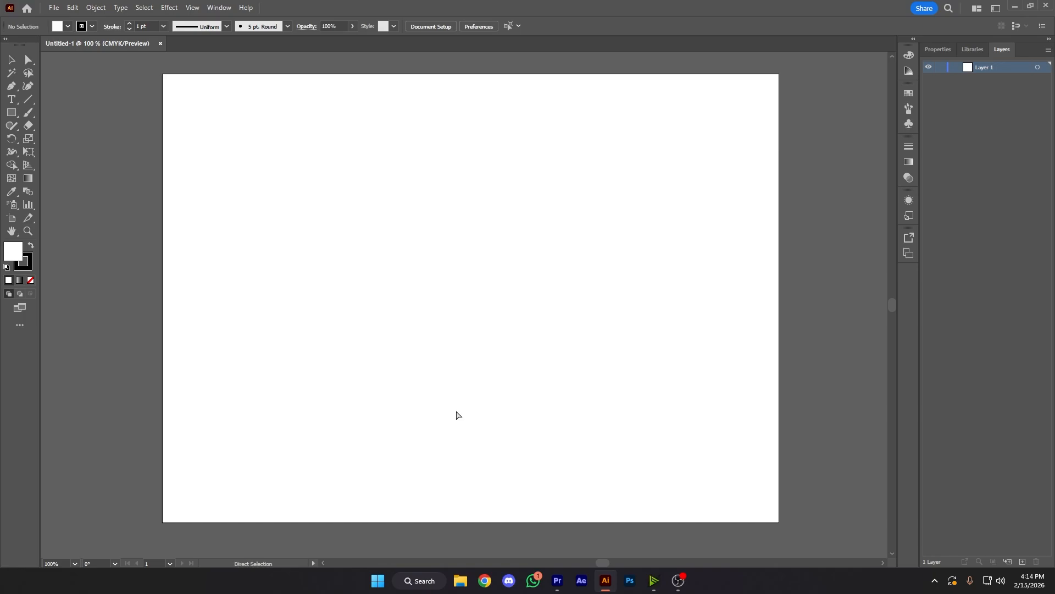
key("ctrl+equal")
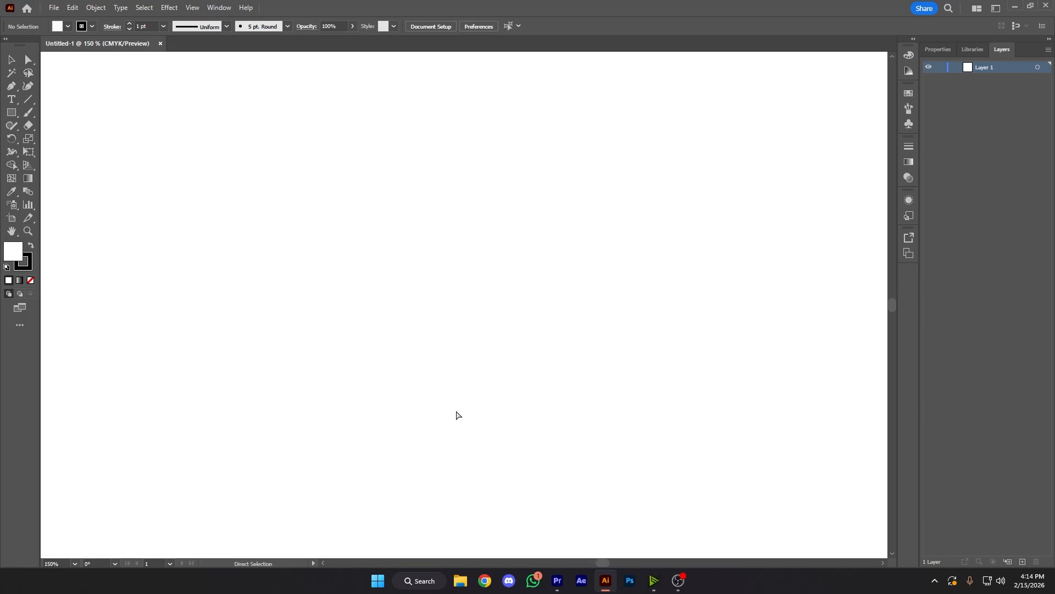
key("ctrl+0")
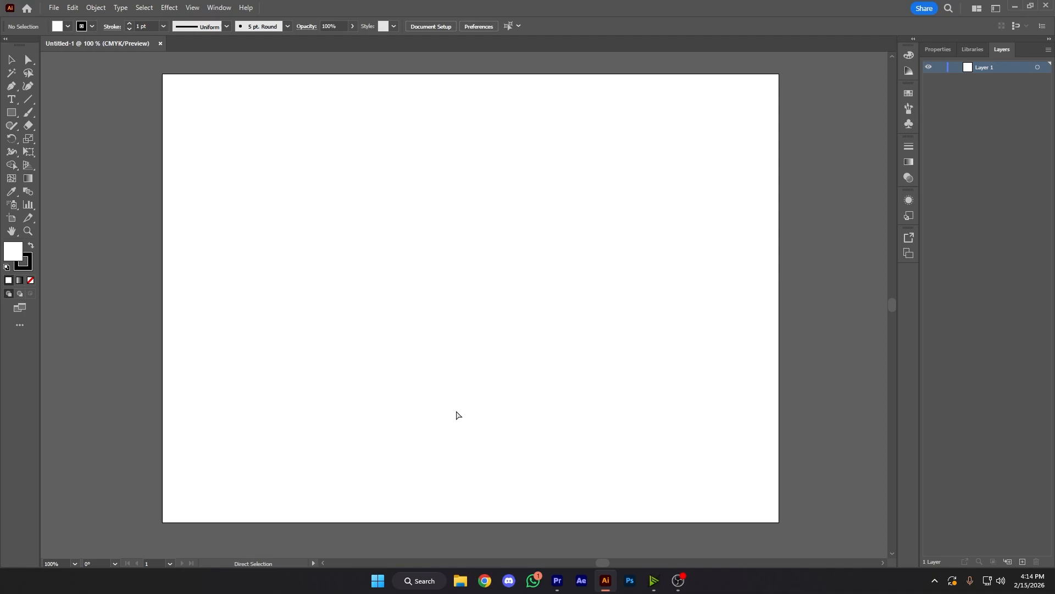
key("v")
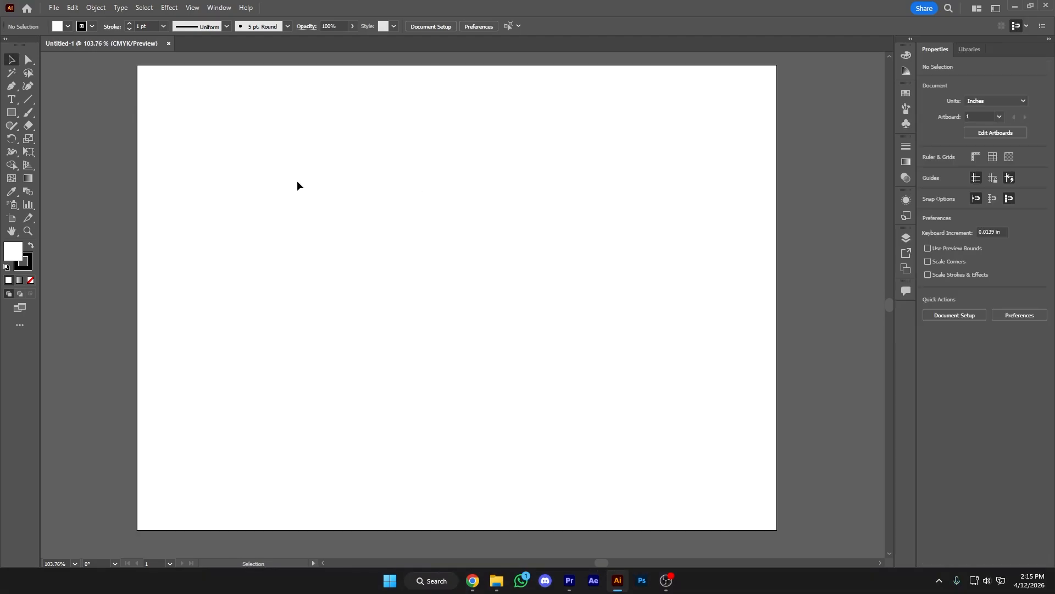
Draw a rectangle about 6.53 in wide and 5.19 in high in the middle of the artboard.
left_click(13, 113)
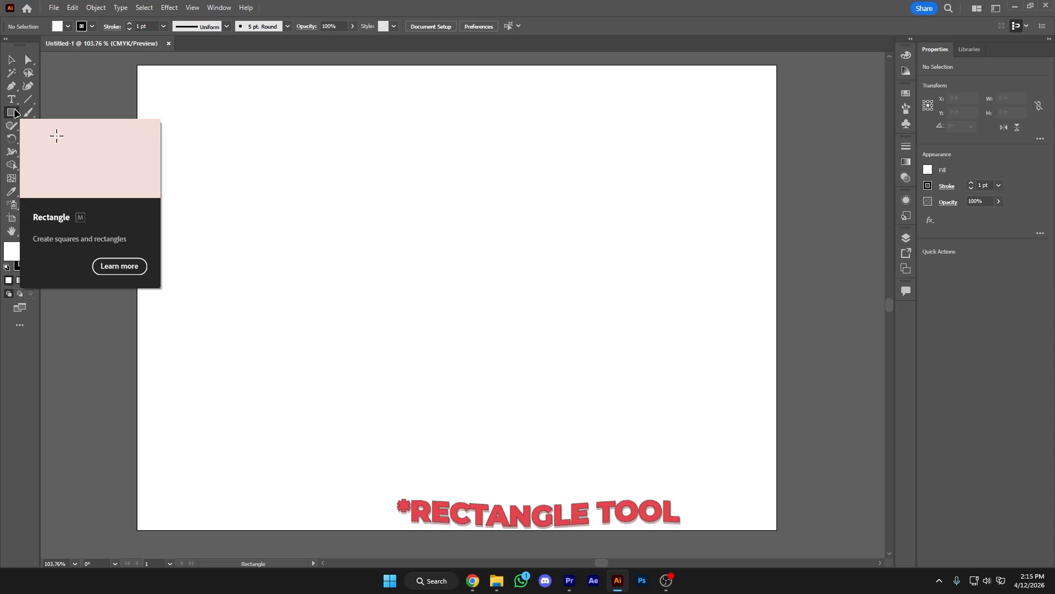
left_click_drag(267, 127, 648, 429)
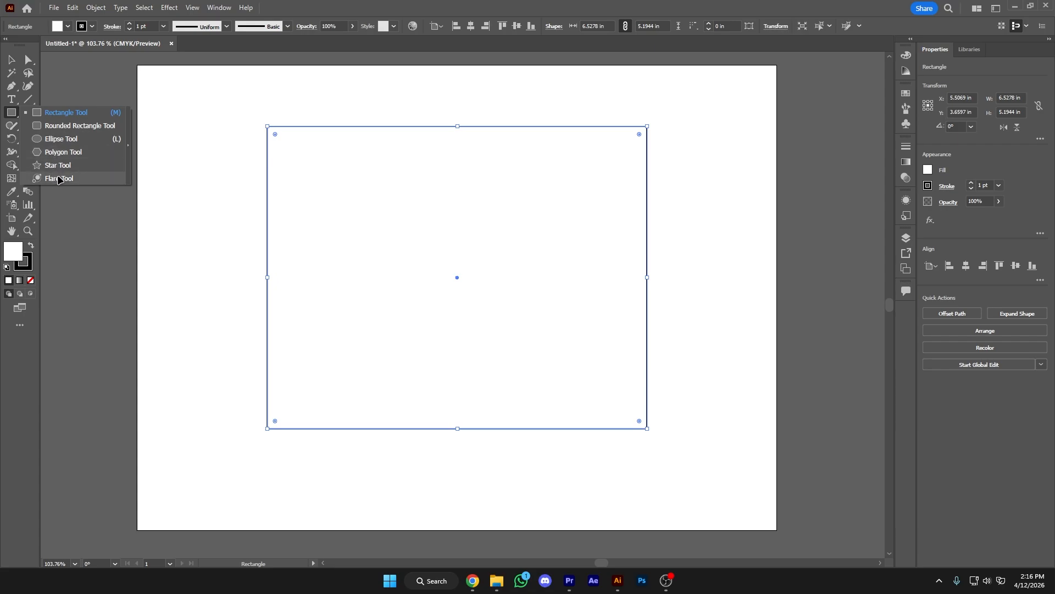
Draw a freeform curved shape with the Pen tool, overlapping the rectangle's upper-left corner.
key("p")
left_click_drag(183, 176, 188, 179)
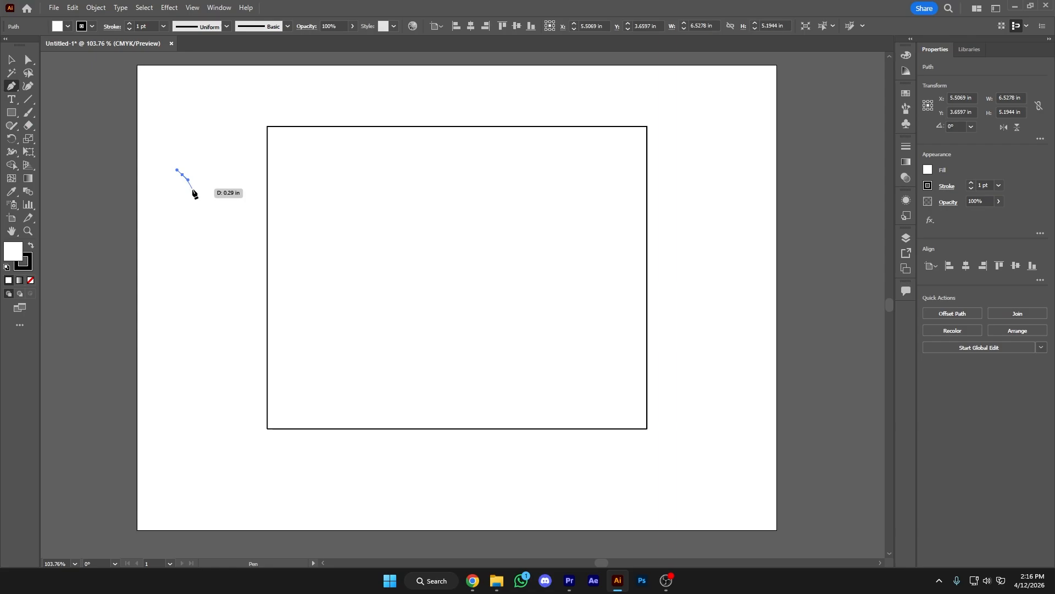
left_click_drag(234, 277, 350, 180)
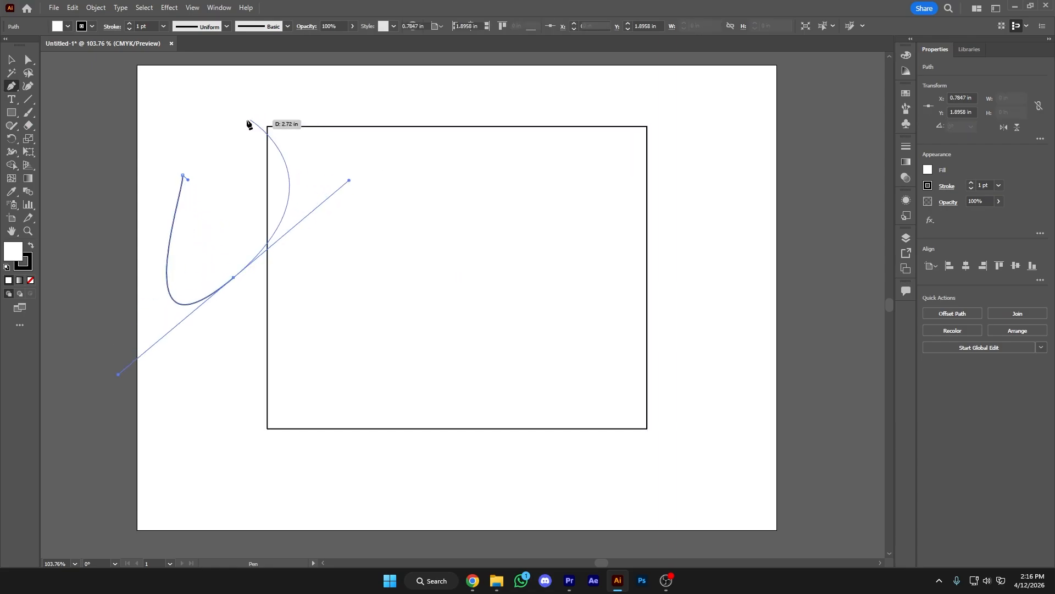
left_click_drag(247, 119, 183, 216)
left_click_drag(196, 272, 165, 254)
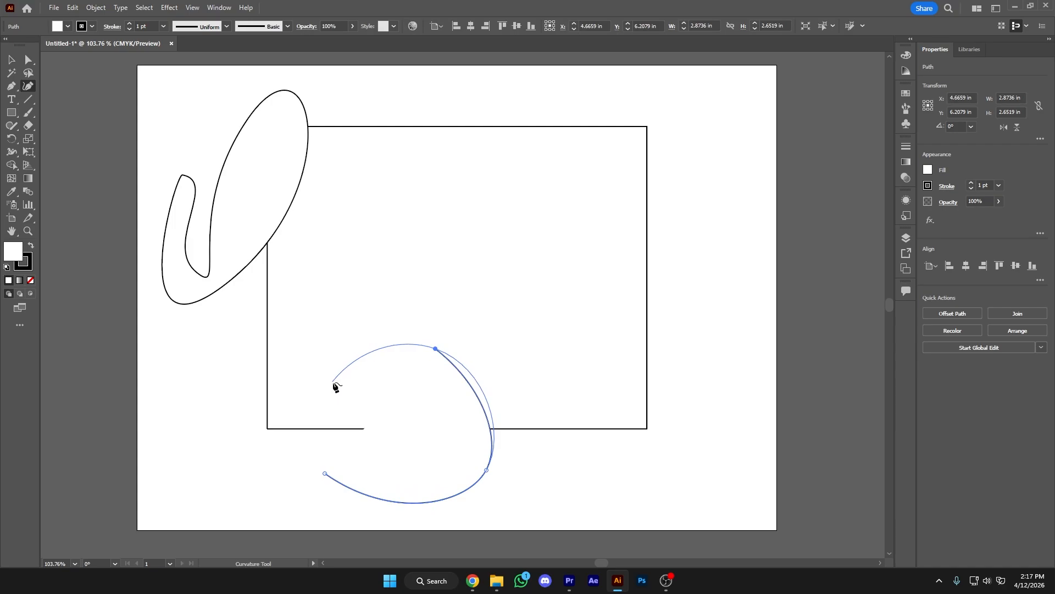
Complete and close the rounded Curvature tool shape, about 3.1 by 2.84 in, across the rectangle's bottom edge.
left_click(322, 397)
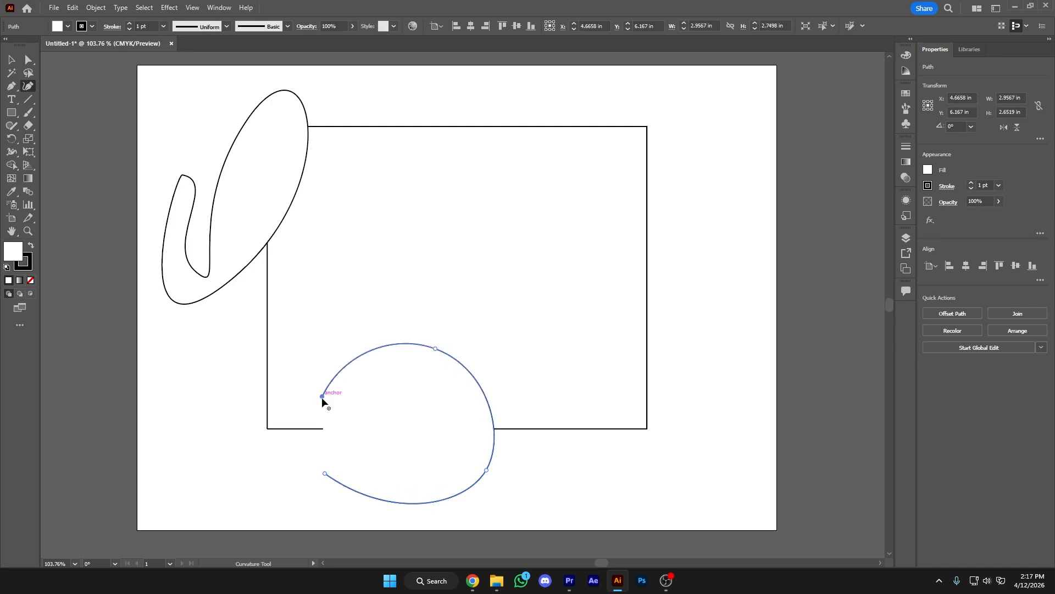
left_click(323, 473)
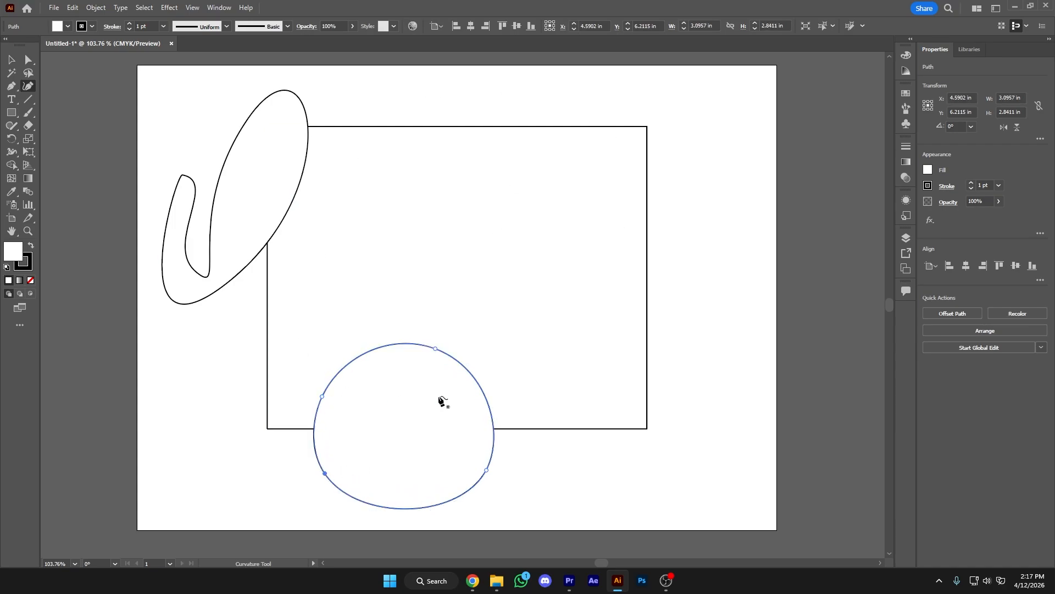
Try the Type tool inside the rectangle's upper part, entering "For Sale" and removing the text again.
key("t")
left_click(383, 195)
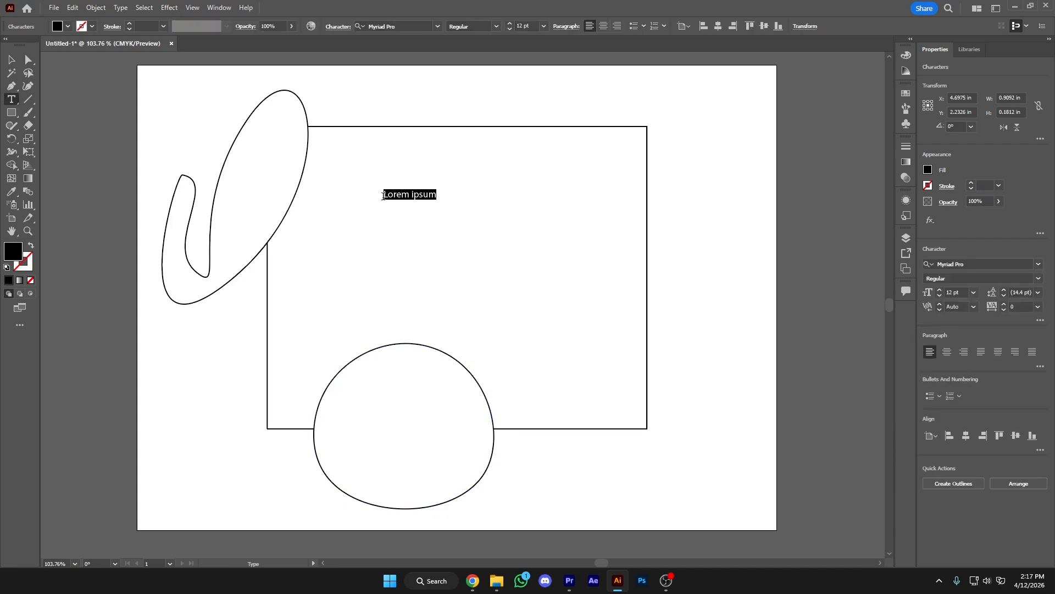
type("Hell")
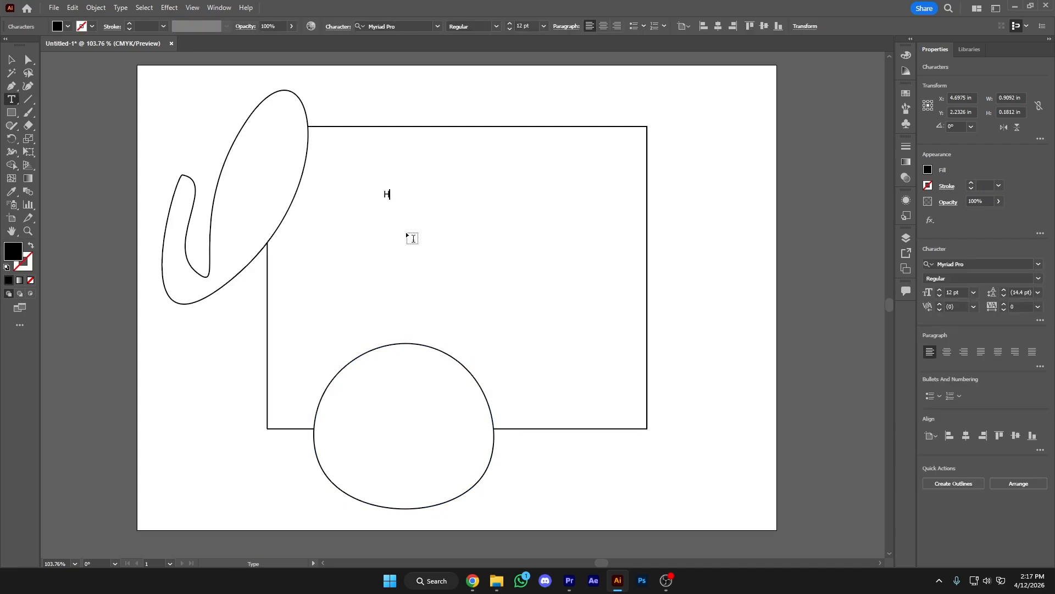
key("BackSpace")
key("BackSpace")
key("BackSpace")
key("BackSpace")
type("For Sale")
key("BackSpace")
key("BackSpace")
key("BackSpace")
key("BackSpace")
key("BackSpace")
key("BackSpace")
key("BackSpace")
key("BackSpace")
key("Escape")
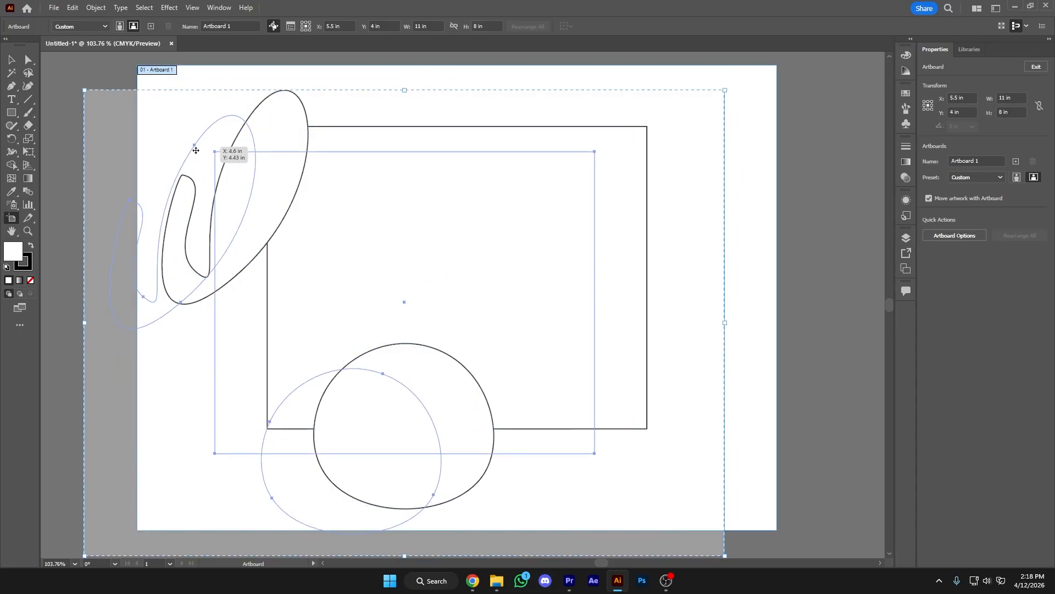
Reposition the artboard with its artwork, and move the freeform curved shape slightly down and to the right.
left_click_drag(200, 141, 454, 216)
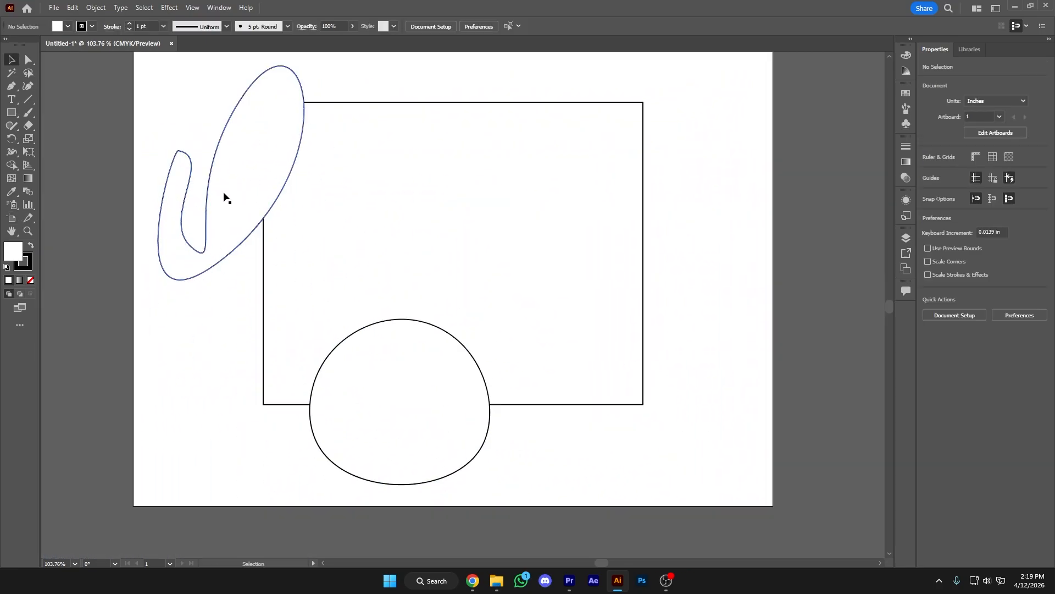
left_click_drag(238, 179, 248, 204)
Fill the freeform curved shape with a light orange swatch and adjust the fill to a saturated red-orange.
left_click(68, 26)
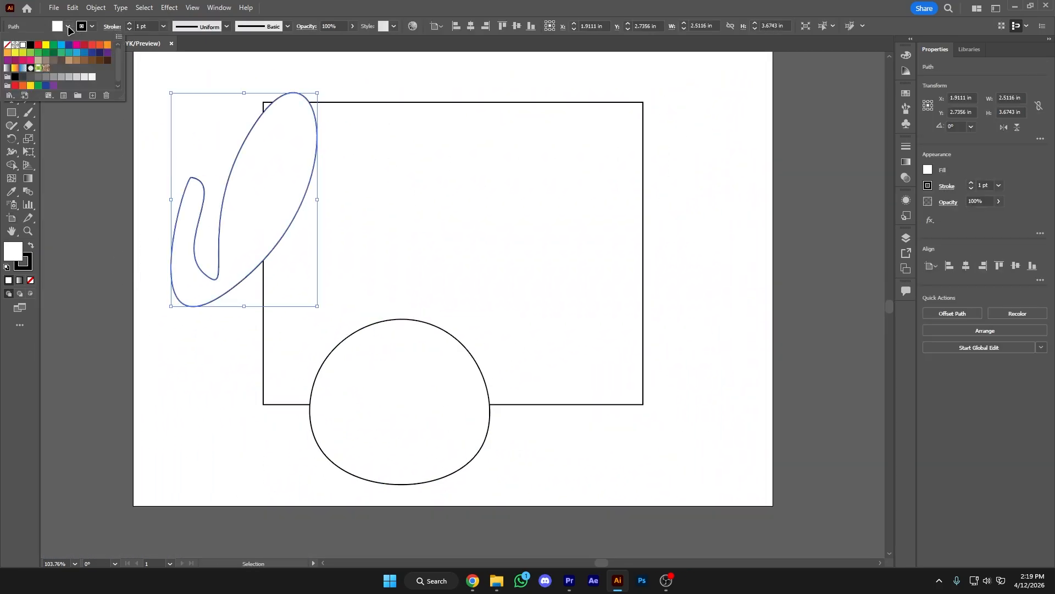
left_click(7, 53)
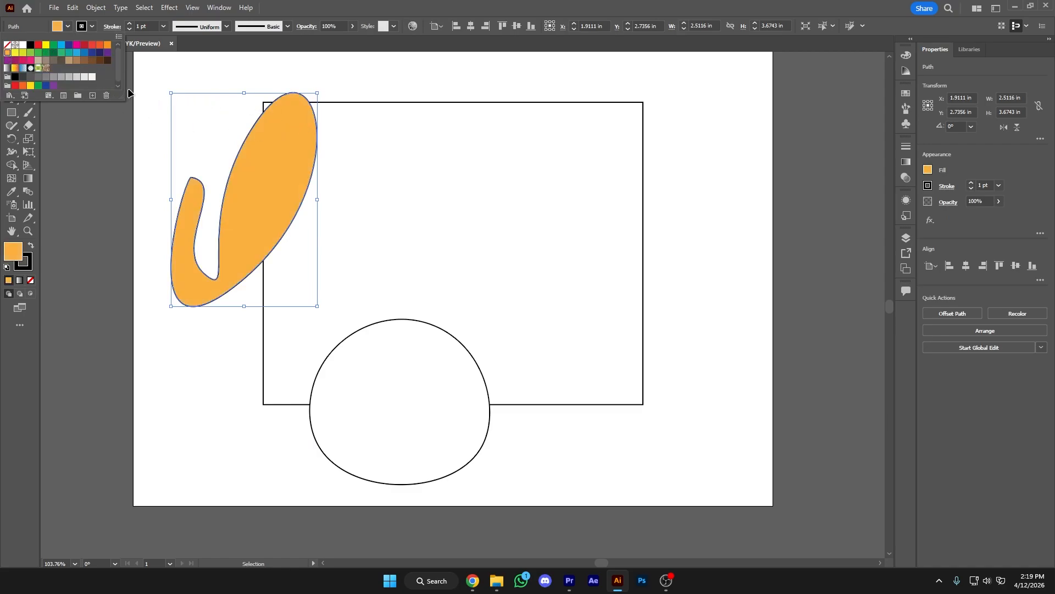
double_click(13, 252)
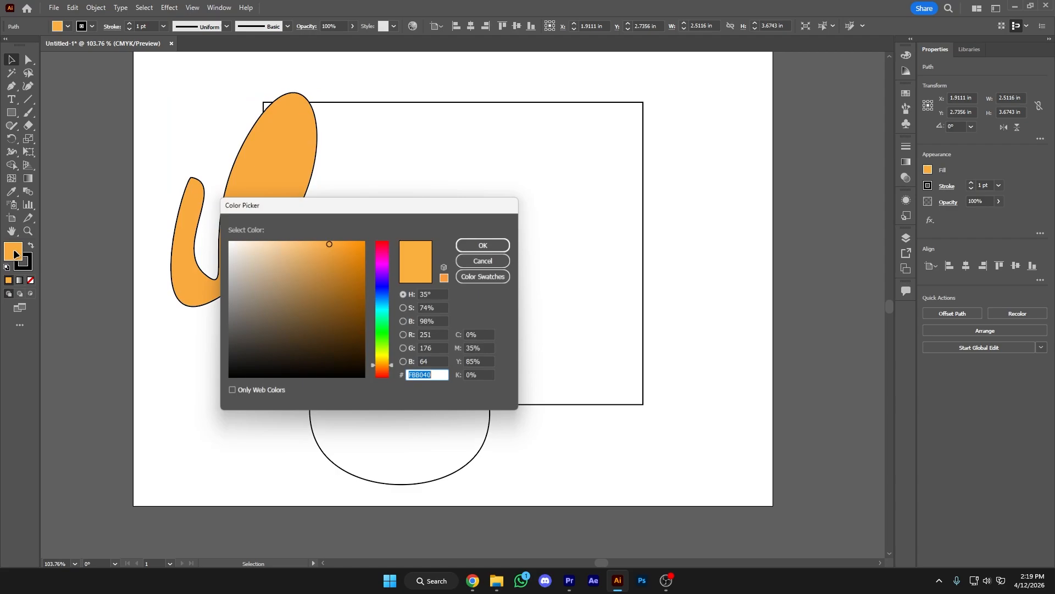
left_click_drag(273, 270, 364, 241)
left_click(379, 293)
left_click_drag(379, 293, 389, 365)
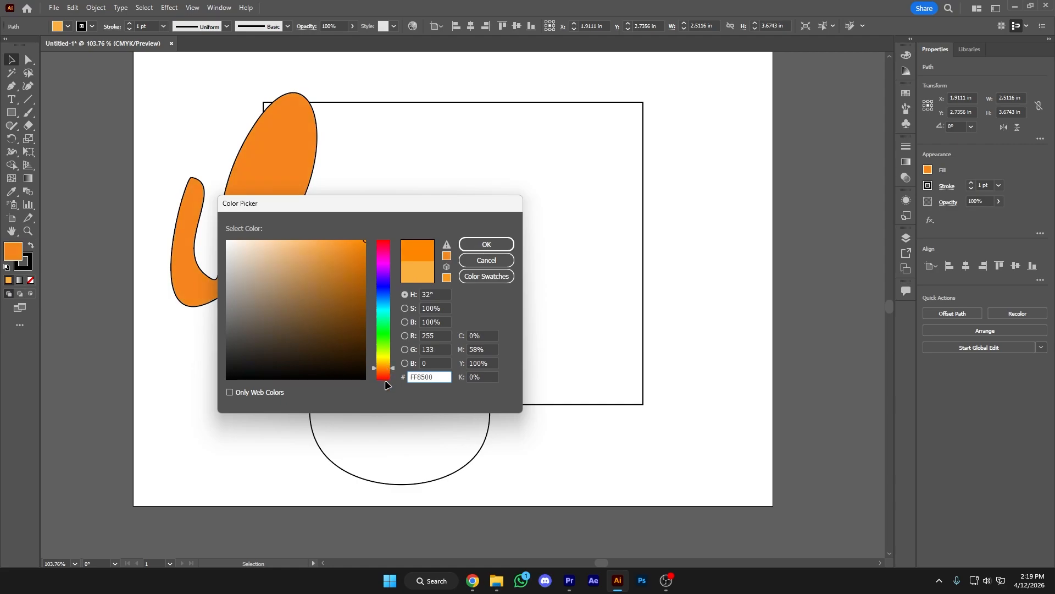
left_click_drag(381, 275, 381, 372)
left_click(486, 245)
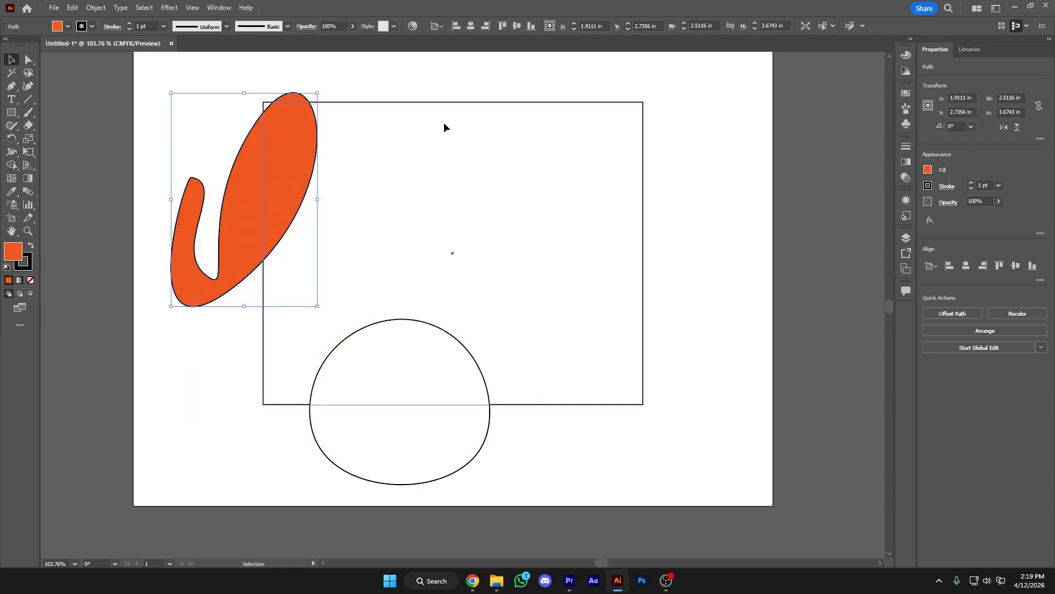
Remove the large rectangle's stroke and fill it with red FF0000.
left_click(444, 122)
left_click(68, 25)
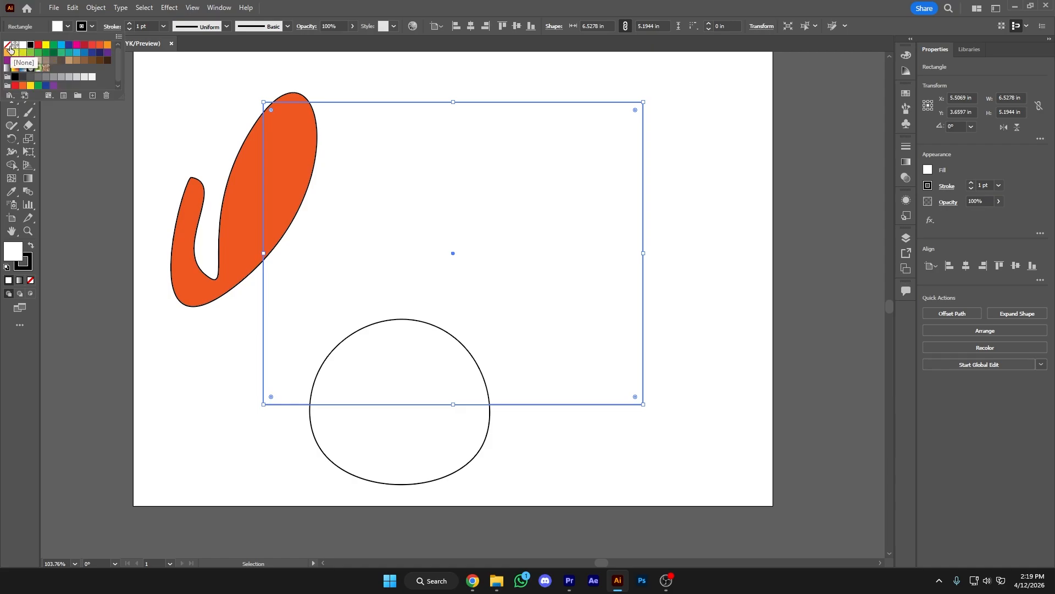
left_click(9, 48)
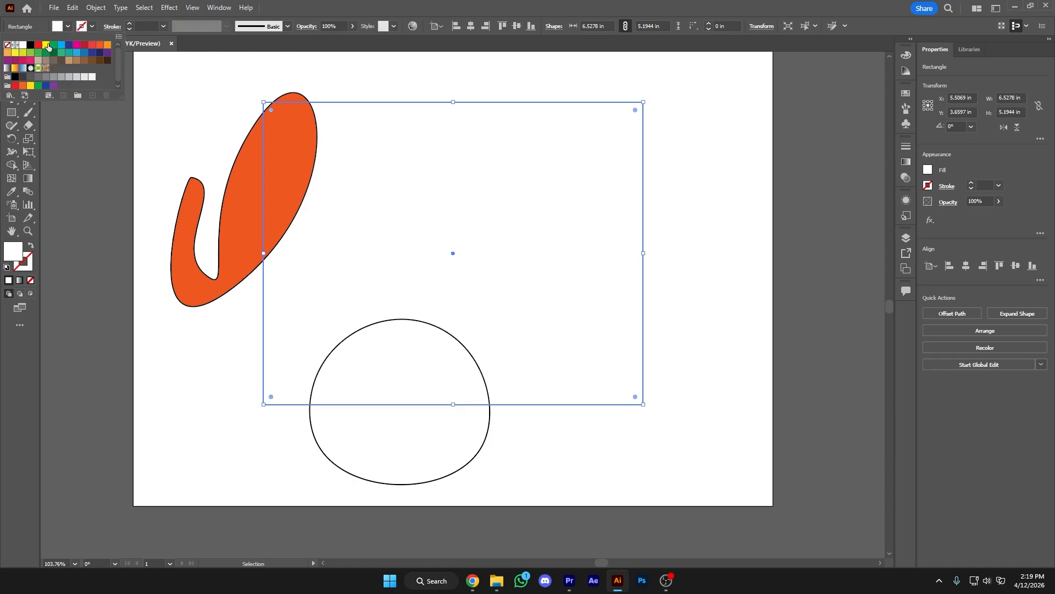
left_click(179, 72)
double_click(13, 252)
left_click_drag(385, 269, 385, 226)
left_click_drag(323, 267, 507, 174)
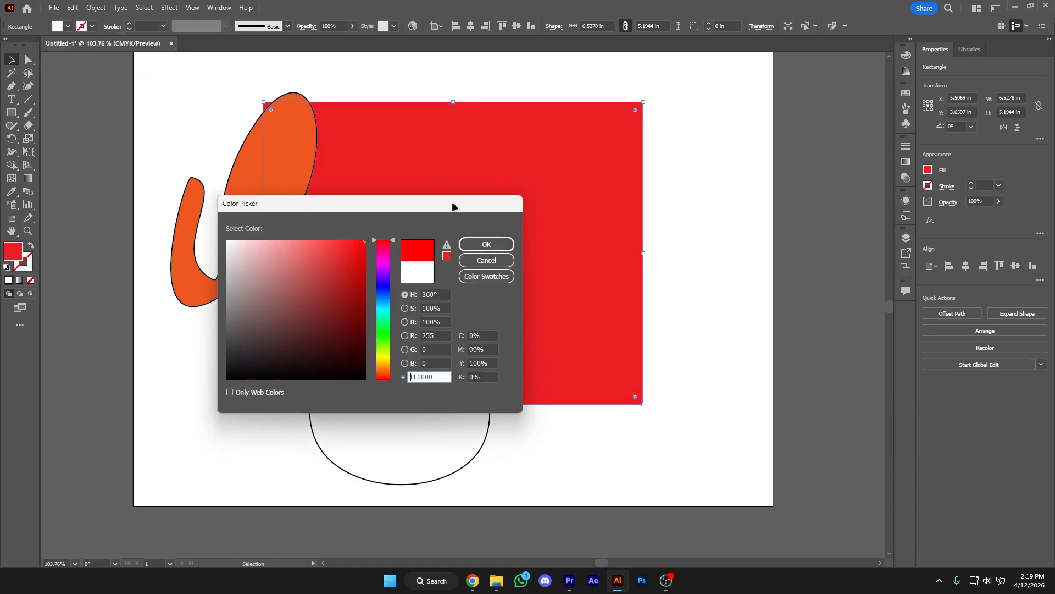
left_click(473, 245)
left_click(720, 192)
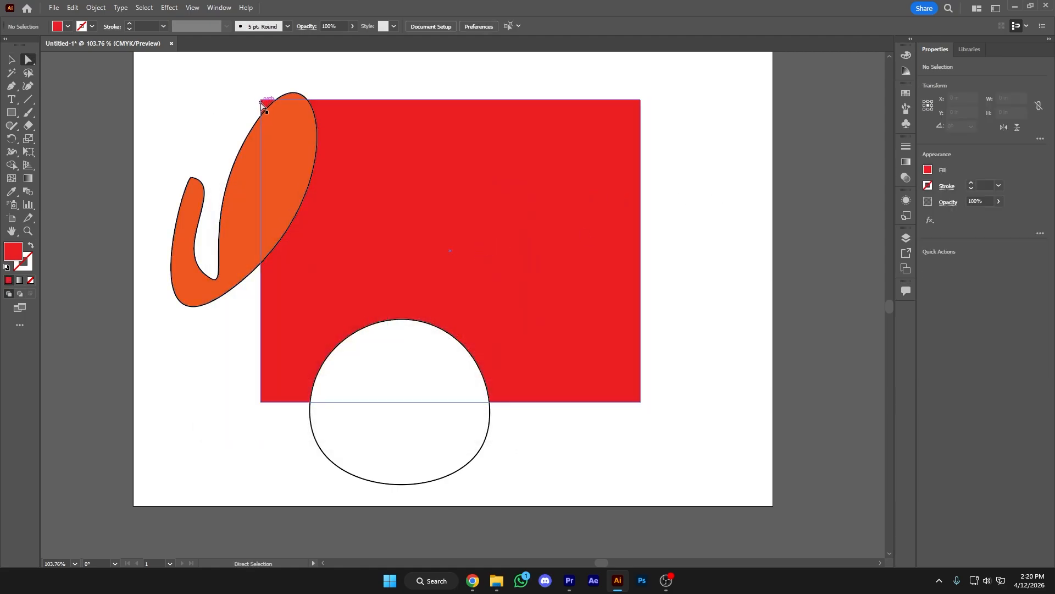
Reshape the red rectangle with Direct Selection by pulling its upper-left corner inward and shifting the slanted top edge to the left.
left_click(261, 104)
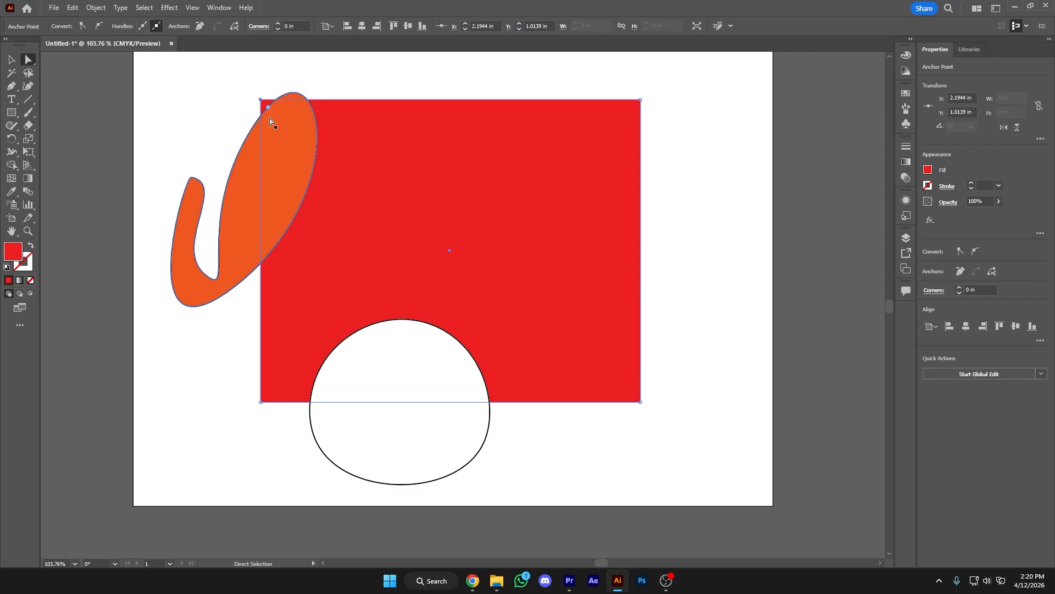
left_click_drag(262, 101, 384, 215)
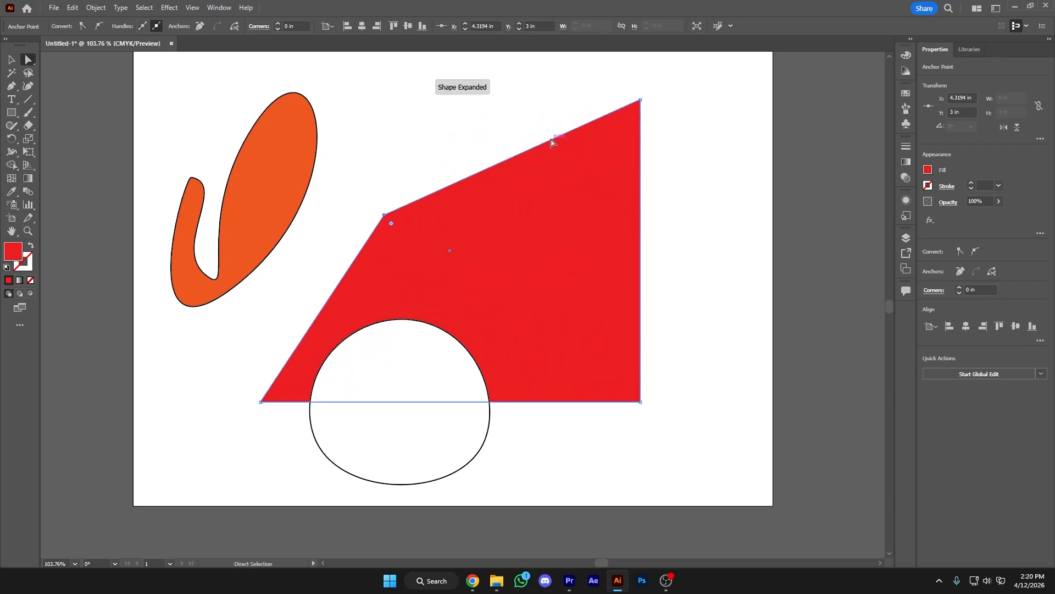
mouse_move(551, 142)
left_mouse_down()
mouse_move(561, 205)
mouse_move(539, 167)
mouse_move(519, 214)
mouse_move(801, 211)
mouse_move(417, 210)
mouse_move(467, 132)
mouse_move(458, 268)
mouse_move(516, 134)
mouse_move(483, 140)
mouse_move(445, 118)
left_mouse_up()
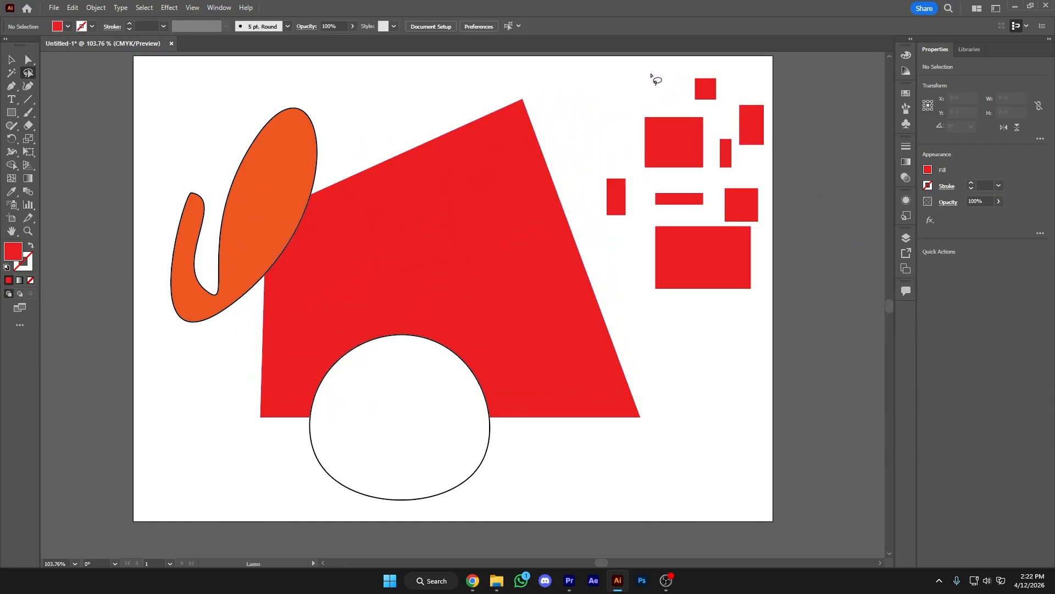
Group the small upper red square with the rectangle below it, and move the group to the artboard's upper-left area.
mouse_move(713, 67)
left_mouse_down()
mouse_move(659, 71)
mouse_move(623, 101)
mouse_move(644, 130)
mouse_move(763, 131)
left_mouse_up()
left_click_drag(764, 131, 756, 93)
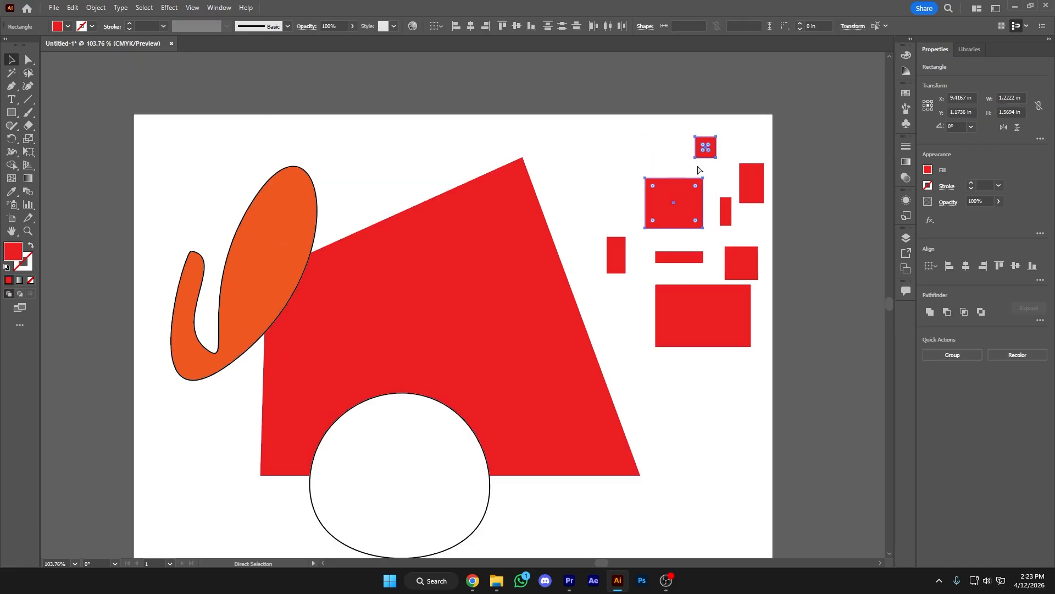
key("ctrl+g")
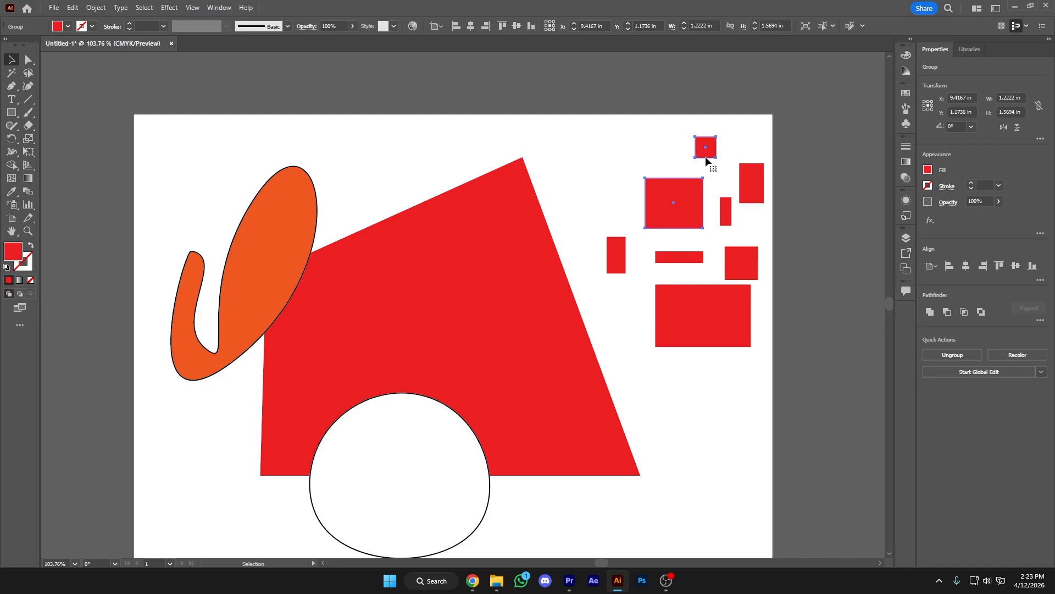
left_click_drag(705, 152, 216, 137)
left_click(362, 133)
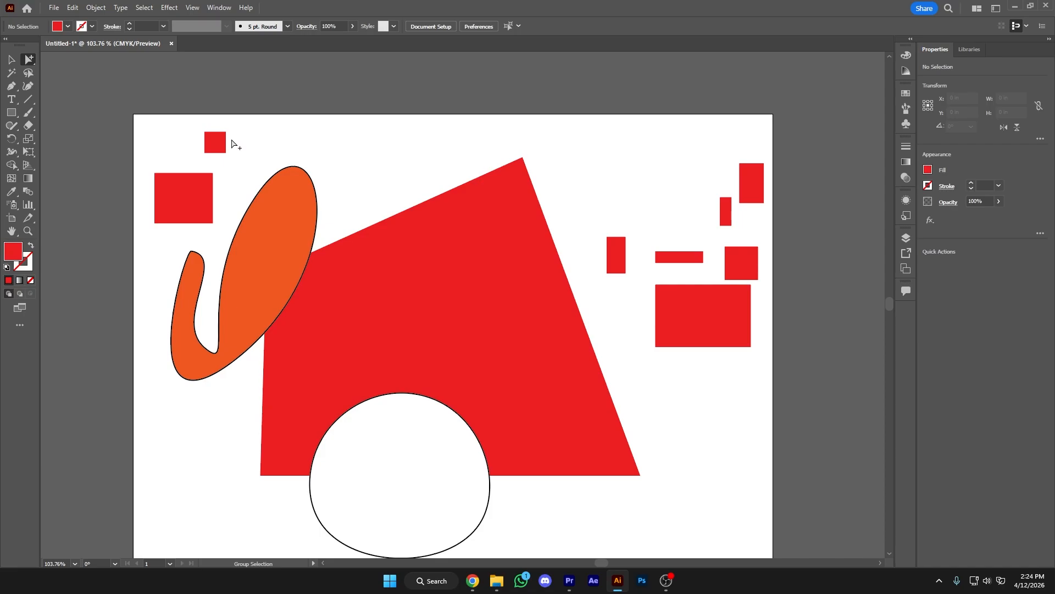
Move the small square separately from its grouped rectangle, using Group Selection and the group's isolation mode.
left_click_drag(219, 148, 273, 162)
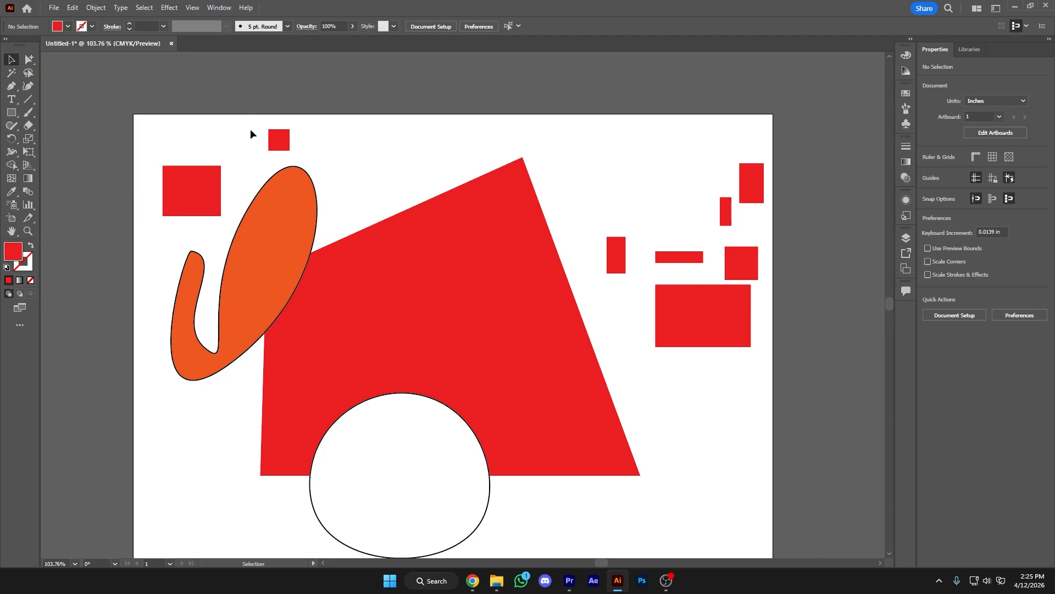
double_click(199, 186)
mouse_move(280, 139)
left_mouse_down()
mouse_move(328, 171)
mouse_move(261, 129)
mouse_move(258, 152)
mouse_move(248, 142)
mouse_move(306, 179)
mouse_move(106, 151)
mouse_move(223, 326)
mouse_move(268, 128)
mouse_move(103, 141)
mouse_move(46, 72)
mouse_move(217, 166)
mouse_move(263, 144)
left_mouse_up()
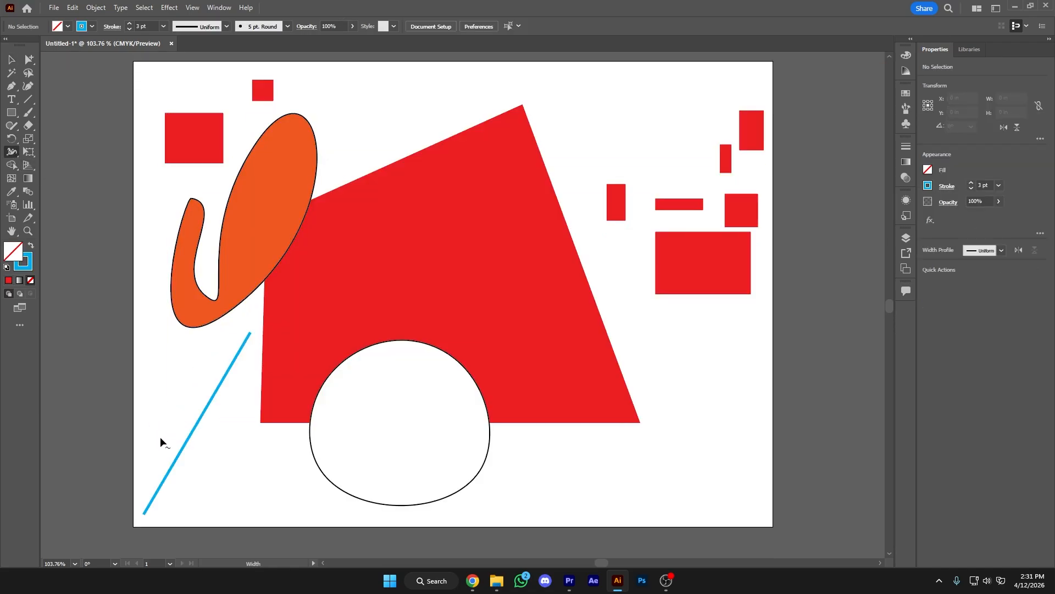
Widen the blue line's lower part to about 96 pt with the Width tool, and paint a looping blue Paintbrush stroke above the red shape.
left_click_drag(174, 453, 215, 463)
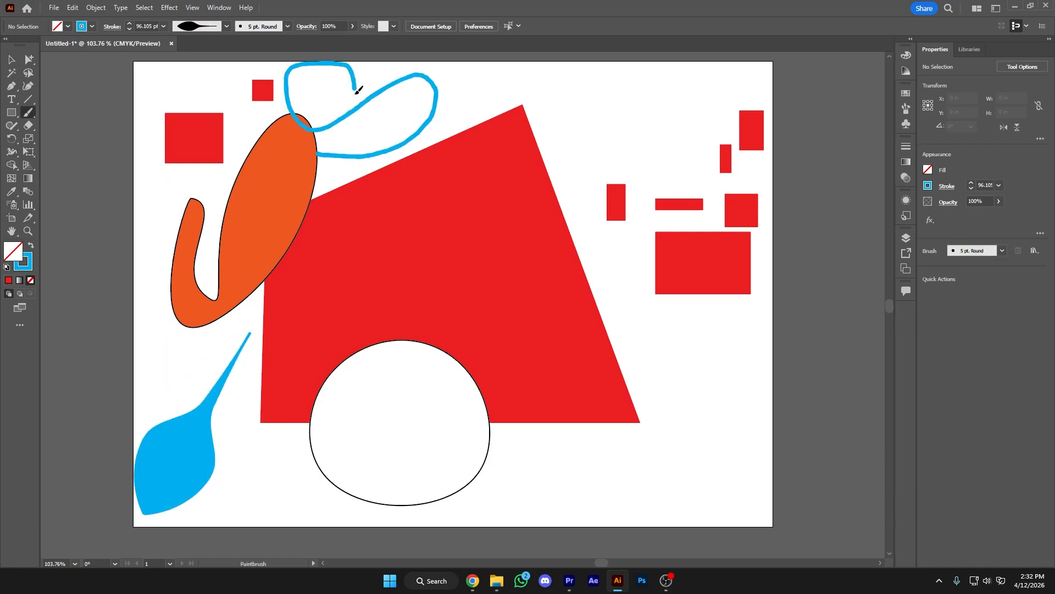
mouse_move(356, 95)
left_mouse_down()
mouse_move(320, 159)
mouse_move(324, 176)
mouse_move(344, 187)
mouse_move(418, 157)
mouse_move(479, 92)
mouse_move(538, 86)
mouse_move(554, 102)
mouse_move(555, 132)
left_mouse_up()
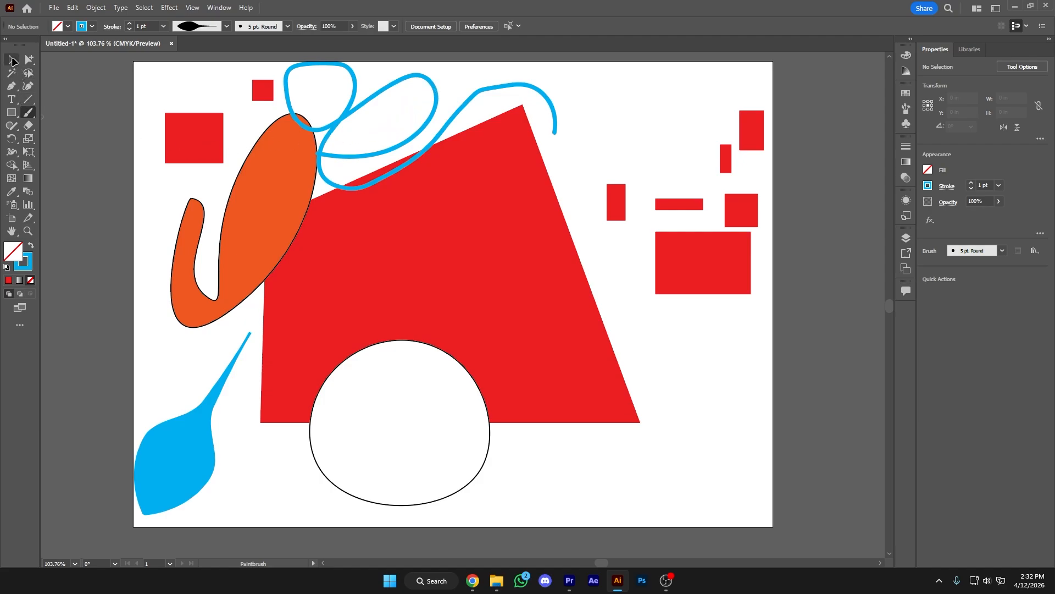
Paint a large blue scribble across the artboard, and practise undoing and redoing it, ending with an undo.
mouse_move(551, 443)
left_mouse_down()
mouse_move(467, 197)
mouse_move(288, 330)
mouse_move(379, 229)
mouse_move(55, 327)
mouse_move(283, 53)
left_mouse_up()
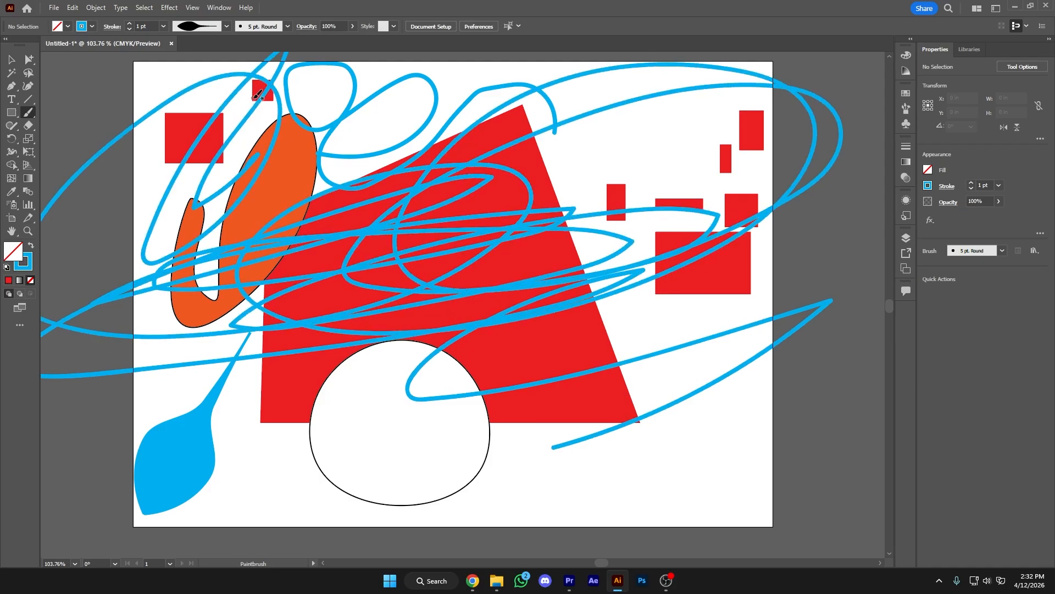
key("ctrl")
key("ctrl+z")
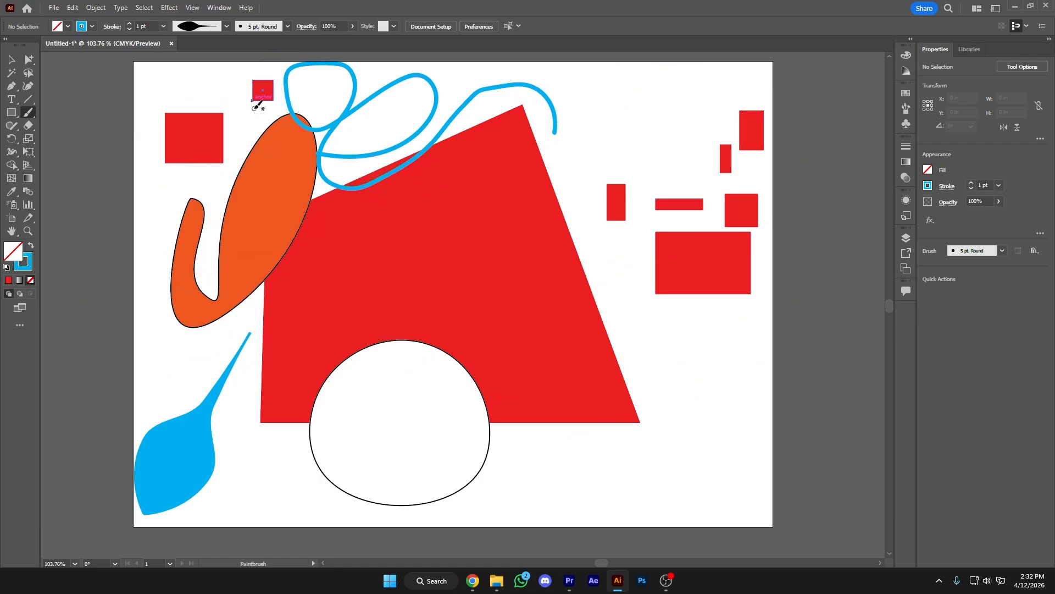
key("ctrl")
key("ctrl+shift+z")
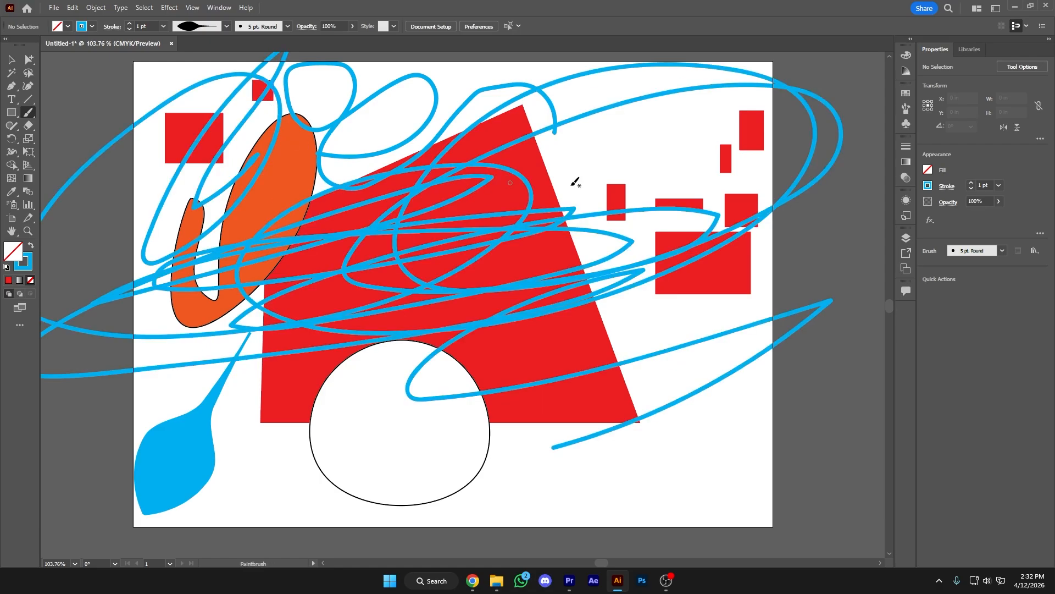
key("ctrl+z")
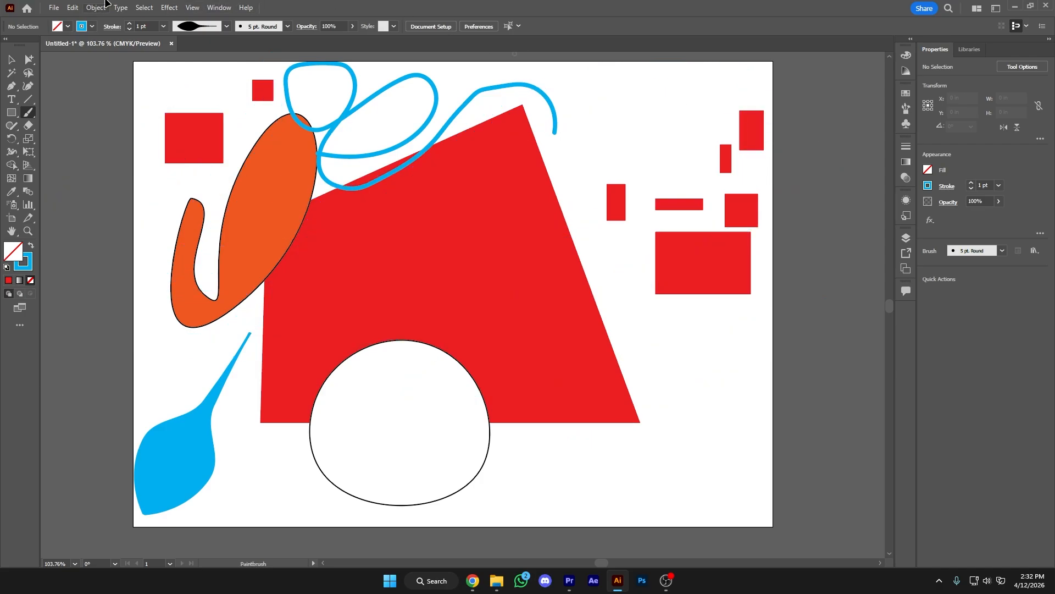
Erase a smile-shaped curve and two short vertical strokes above it out of the large red shape.
key("shift+e")
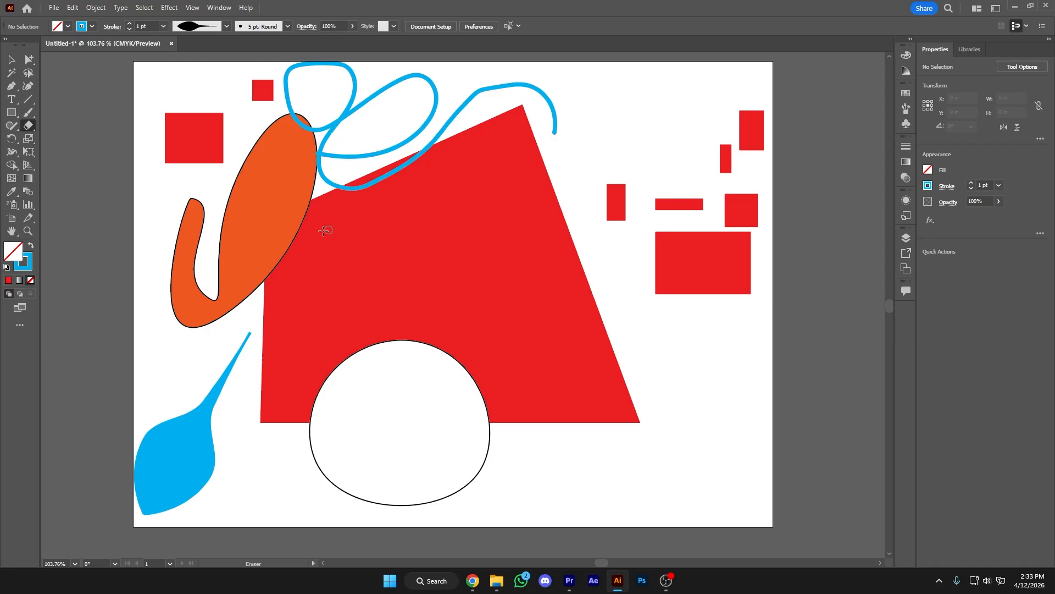
mouse_move(321, 231)
left_mouse_down()
mouse_move(369, 285)
mouse_move(465, 276)
mouse_move(483, 196)
left_mouse_up()
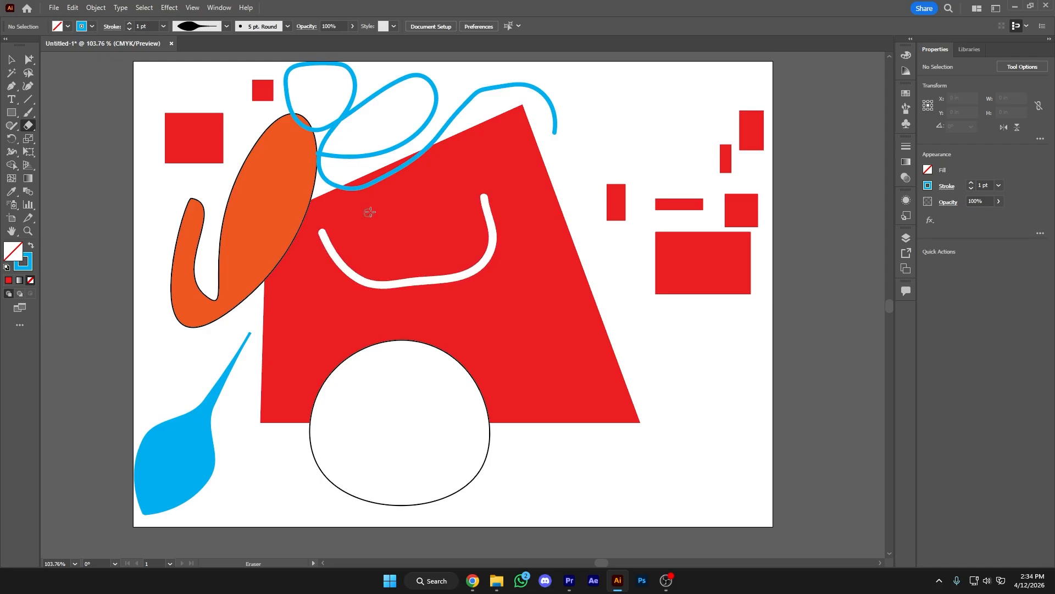
left_click_drag(372, 205, 379, 252)
left_click_drag(441, 187, 448, 242)
Move the large red shape with its erased face slightly to the right.
key("v")
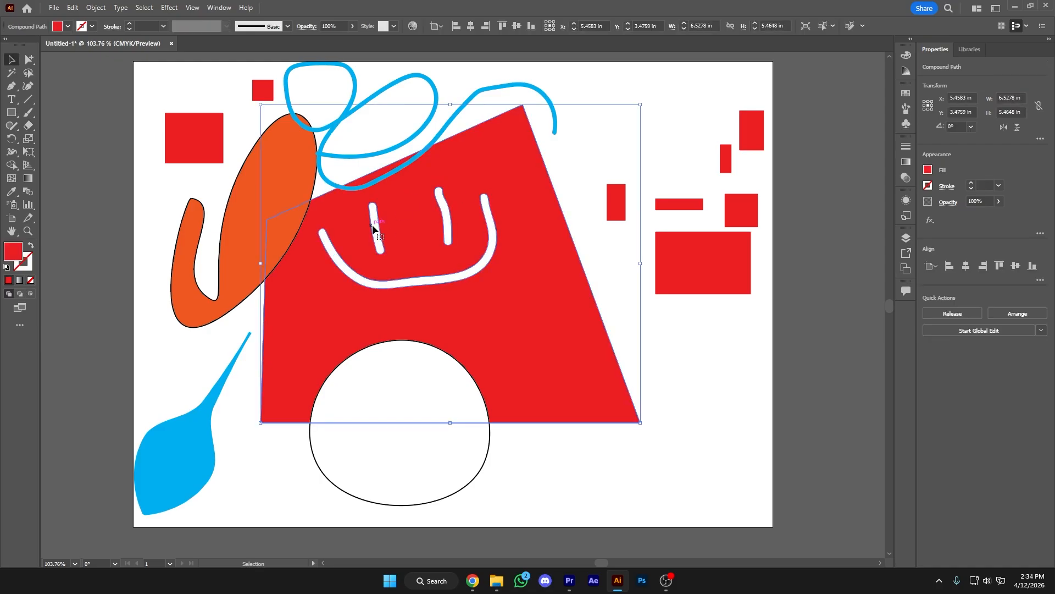
key("a")
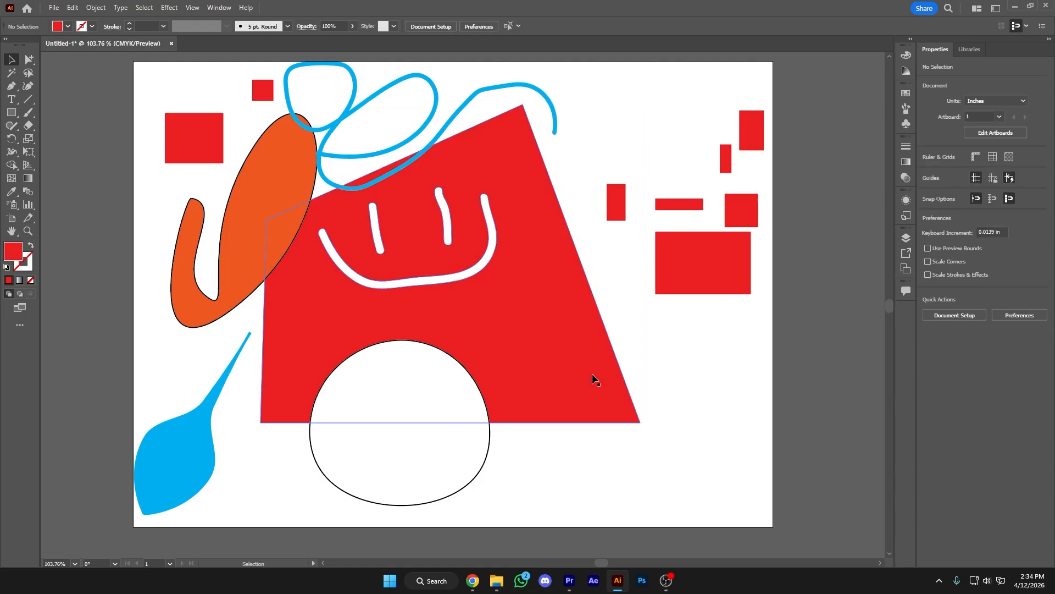
mouse_move(372, 209)
left_mouse_down()
mouse_move(391, 209)
mouse_move(394, 227)
mouse_move(386, 210)
mouse_move(478, 207)
mouse_move(387, 207)
left_mouse_up()
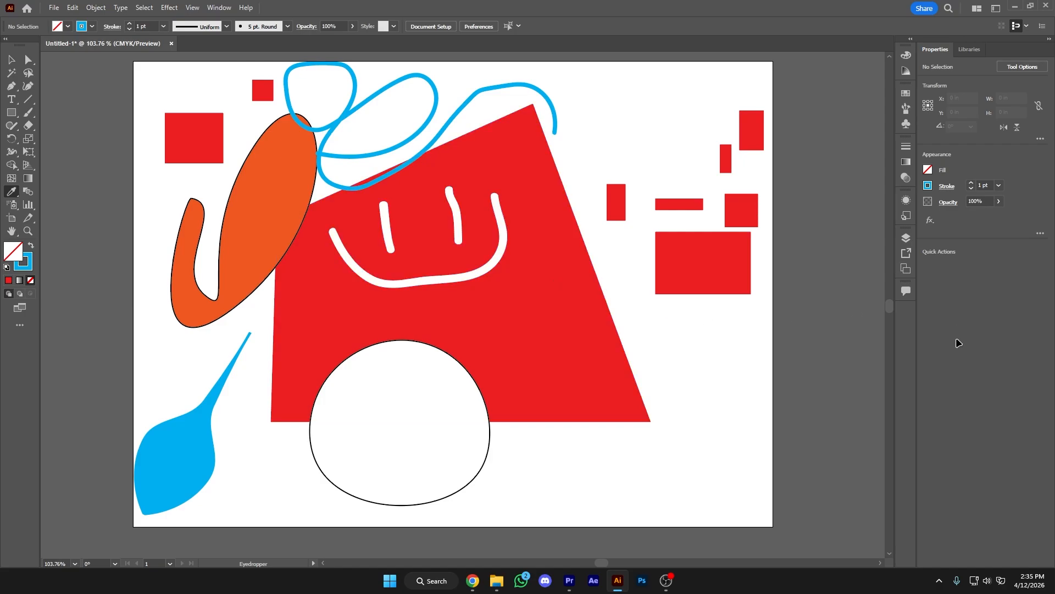
Sample the upper-left rectangle's red with the Eyedropper, and copy the freeform shape's red-orange fill onto the white rounded shape.
left_click(185, 145)
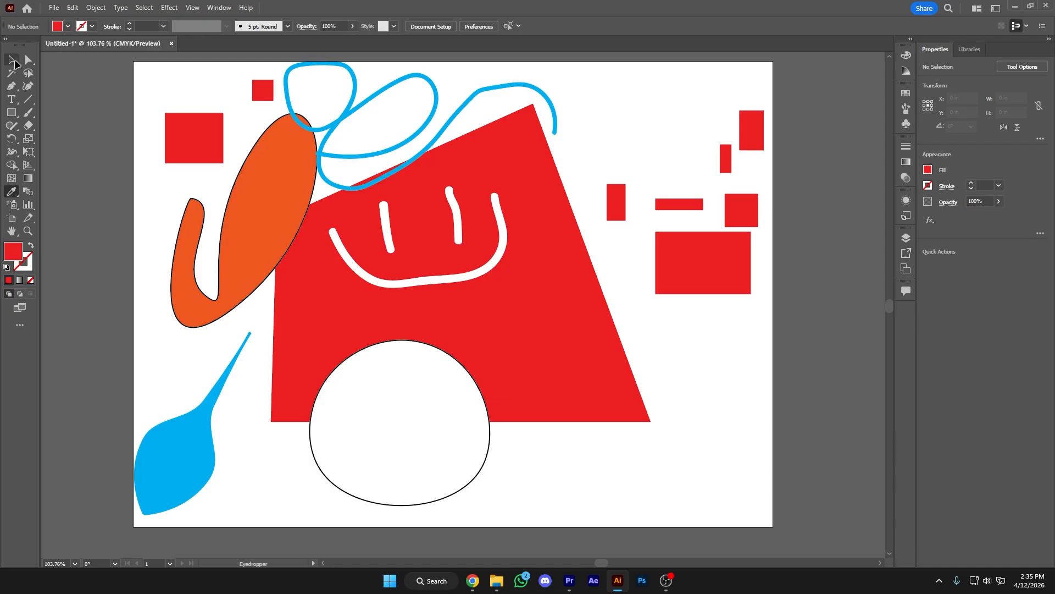
left_click(9, 62)
left_click(365, 428)
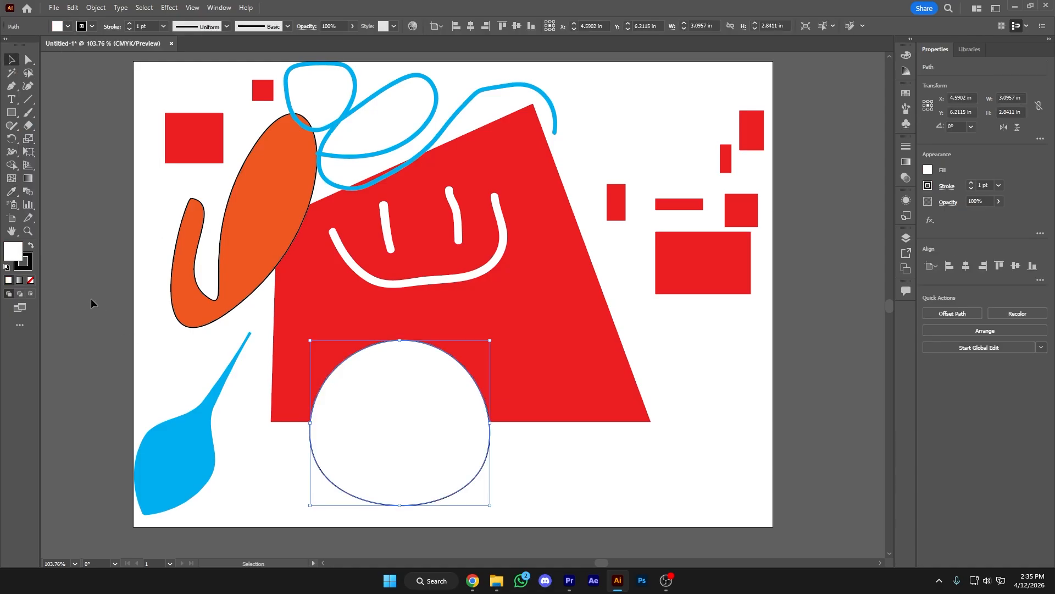
left_click(11, 192)
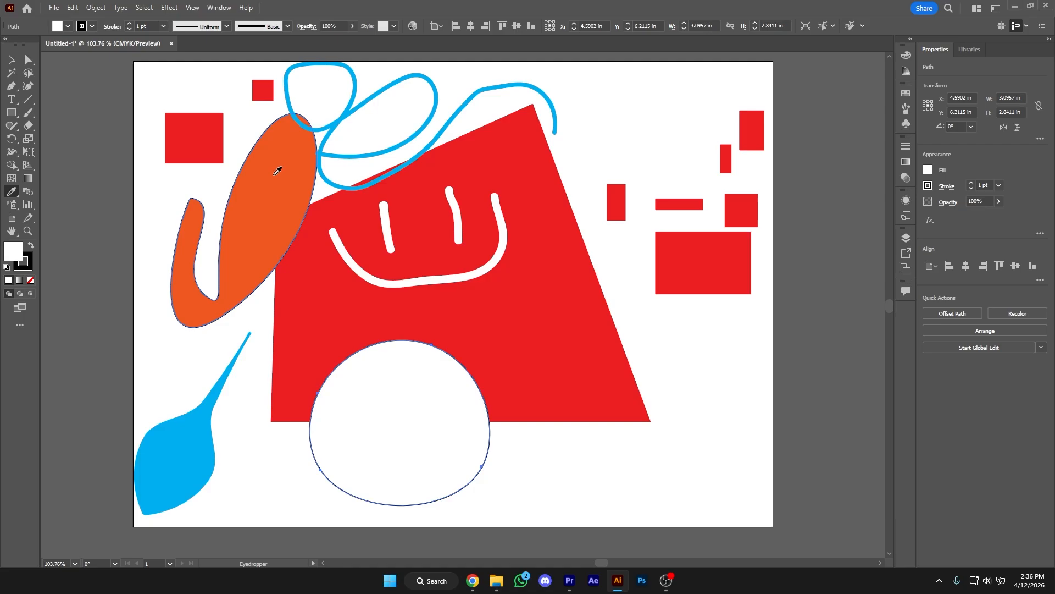
left_click(278, 170)
left_click(11, 59)
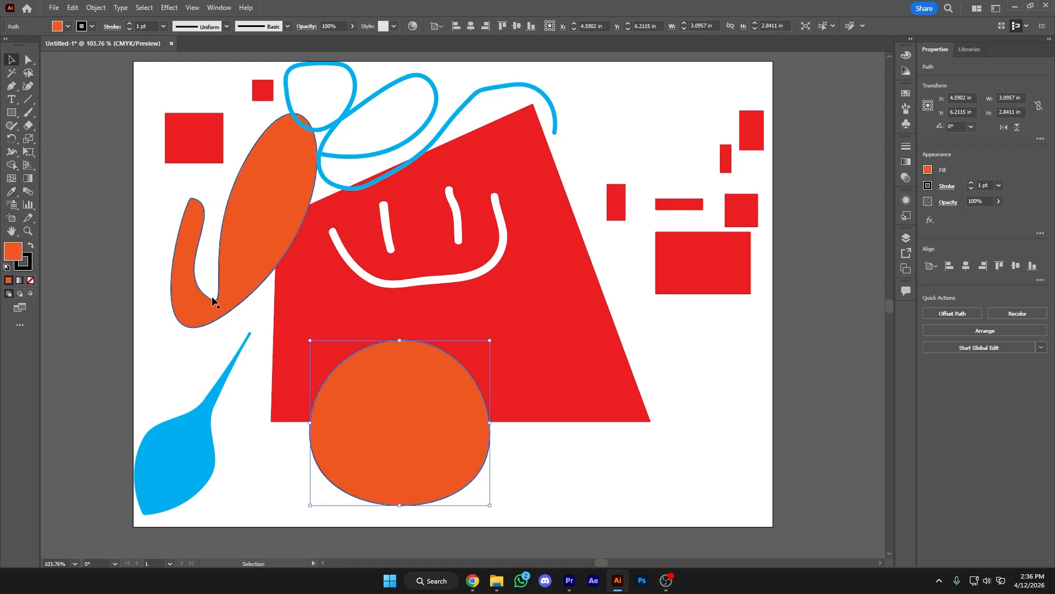
left_click(238, 365)
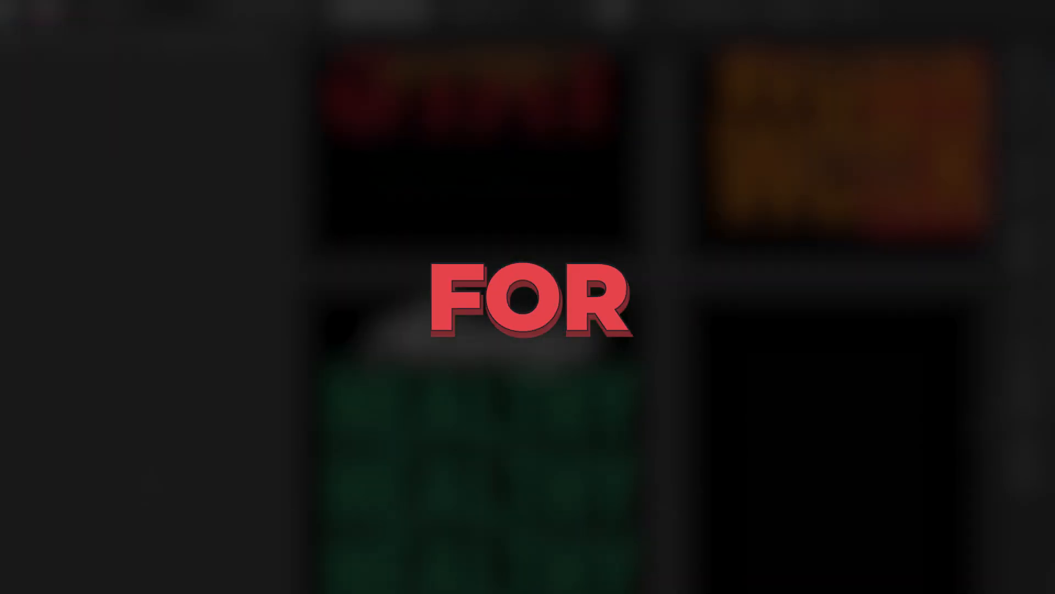